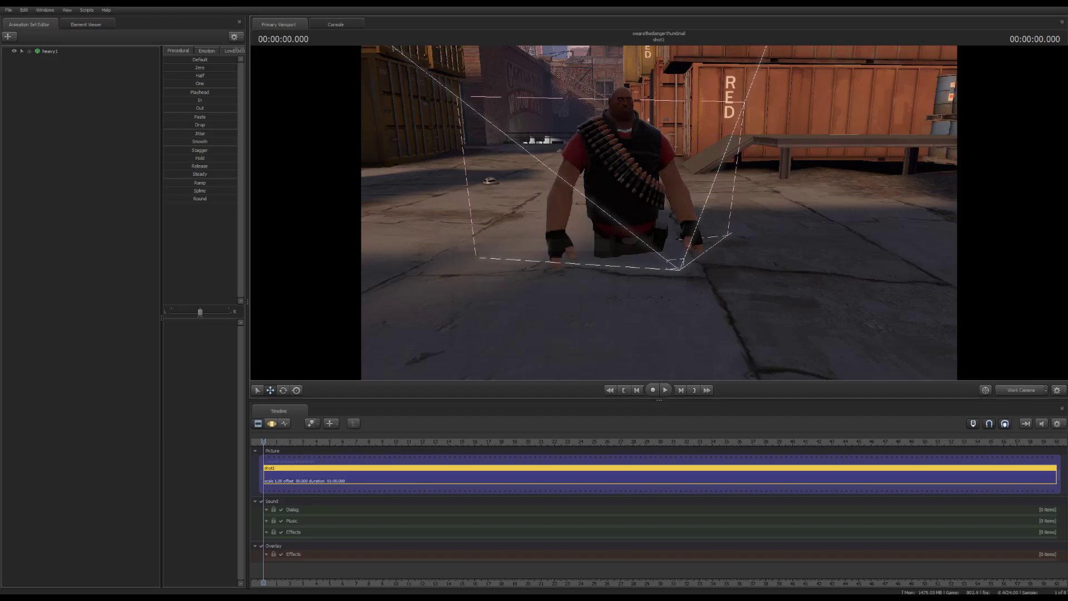
Import the stand_deployed_PRIMARY sequence onto the heavy1 animation set
click(50, 50)
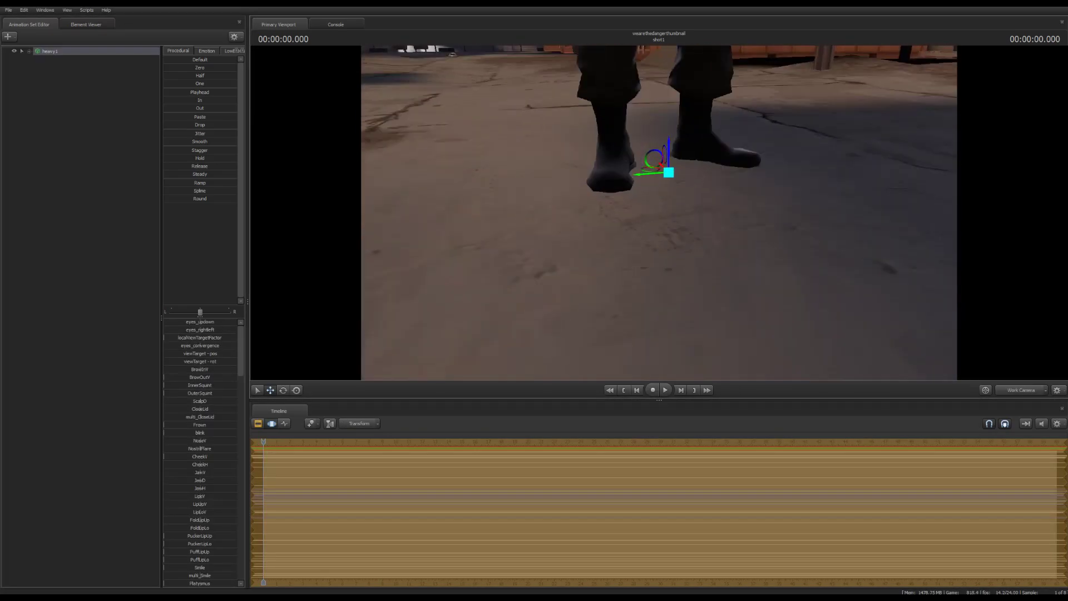
key(F4)
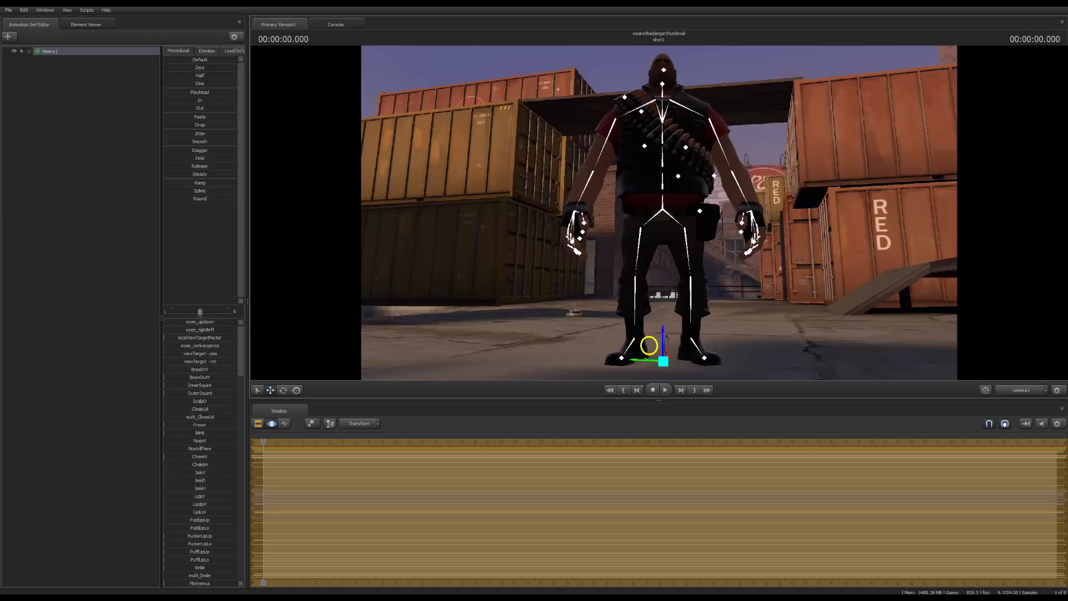
key(F4)
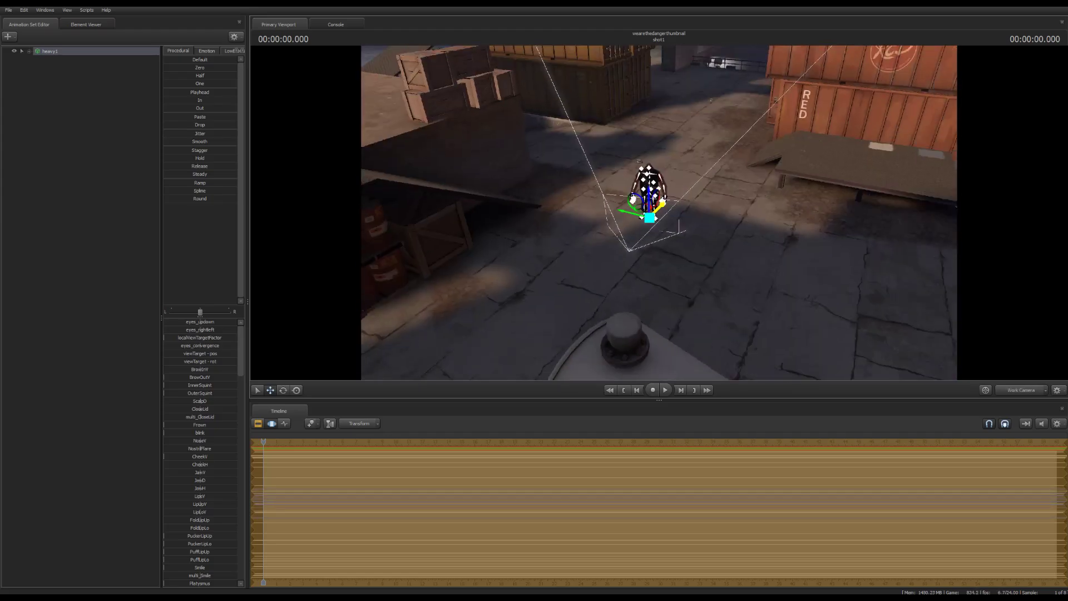
right_click(72, 52)
click(167, 117)
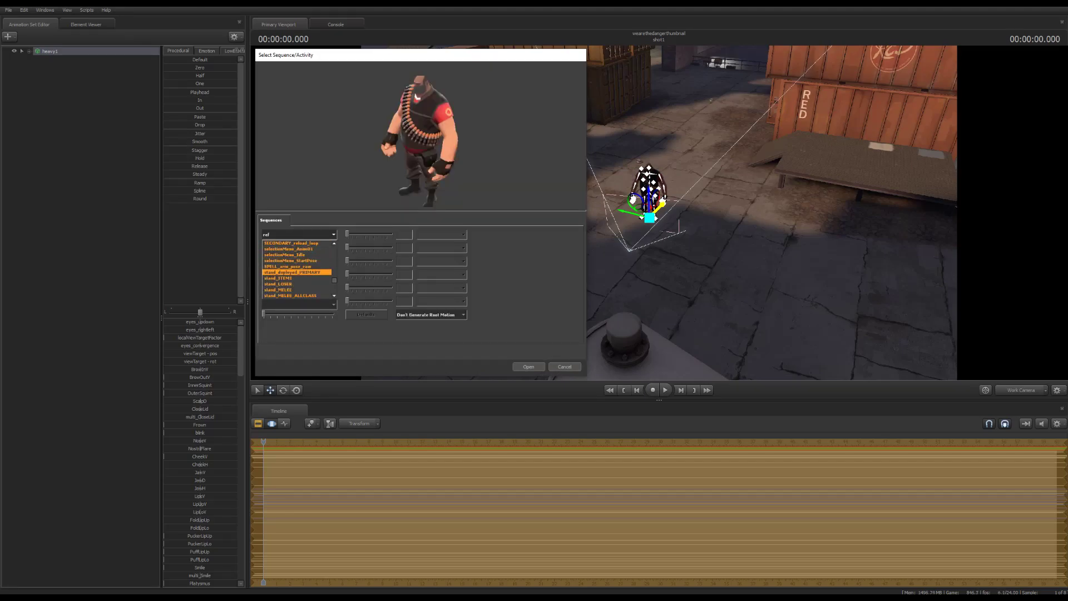
click(298, 272)
click(528, 367)
Filter the item list for minigun entries and attach TF_WEAPON_MINIGUN to heavy1
right_click(67, 51)
click(103, 164)
text(mn)
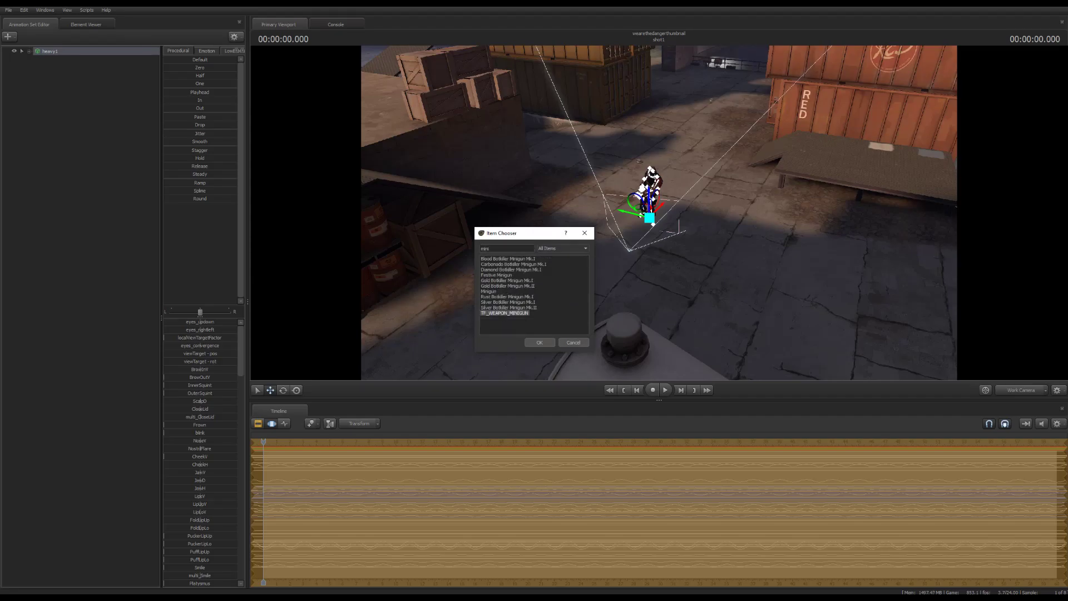
key(Return)
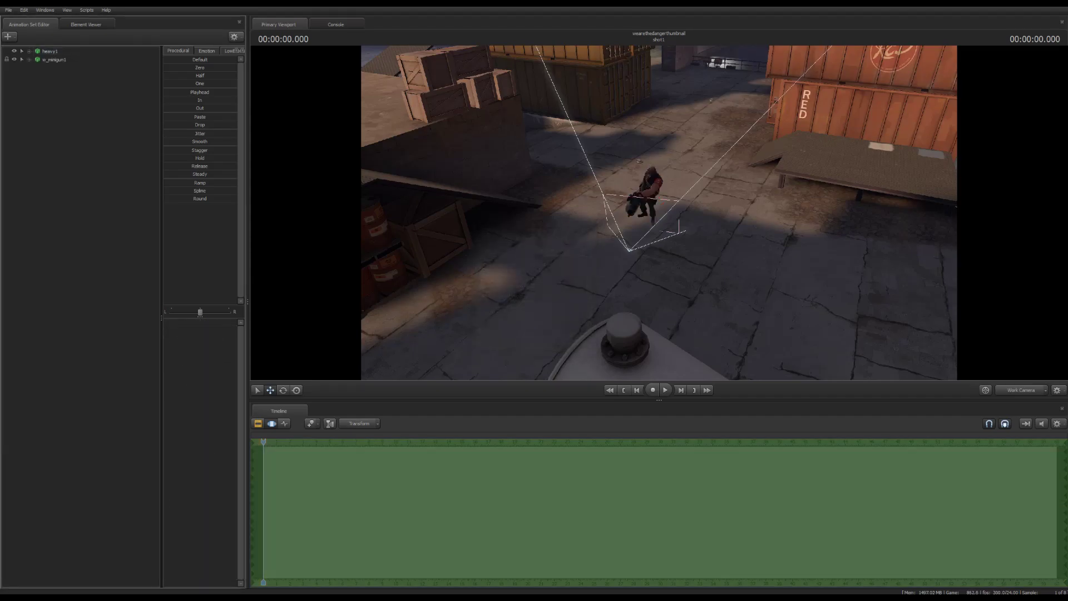
Apply the mad emotion preset to heavy1's facial controls, check the face up close and deselect everything
click(50, 52)
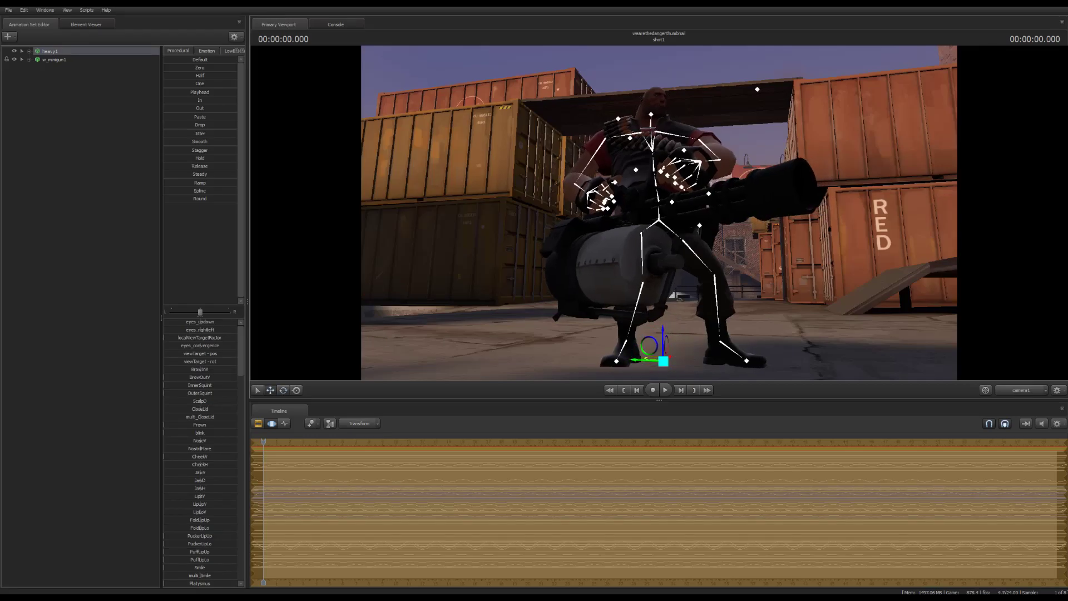
key(Right)
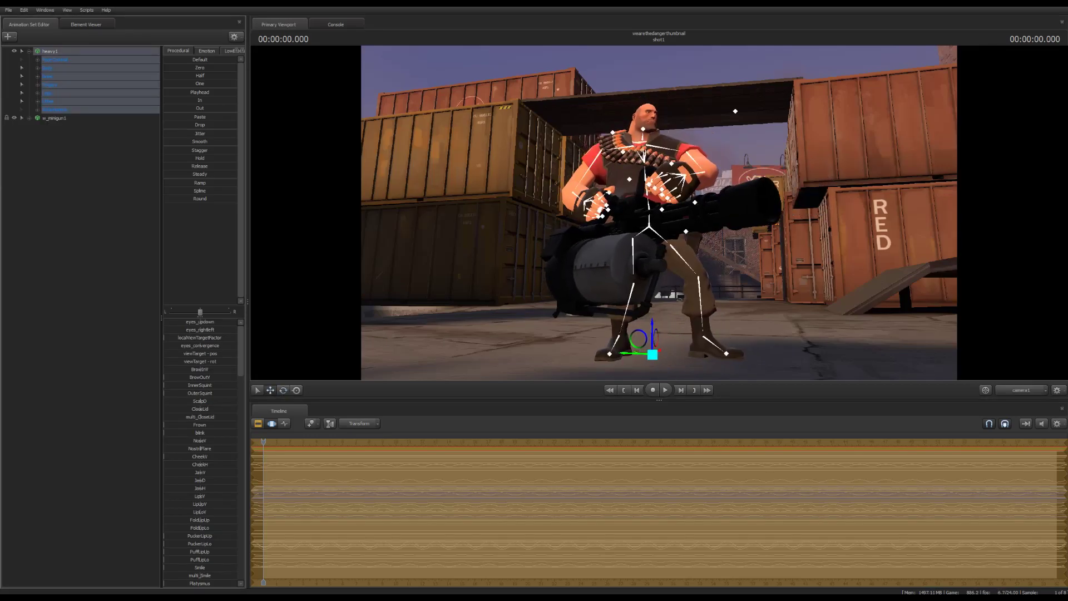
click(55, 59)
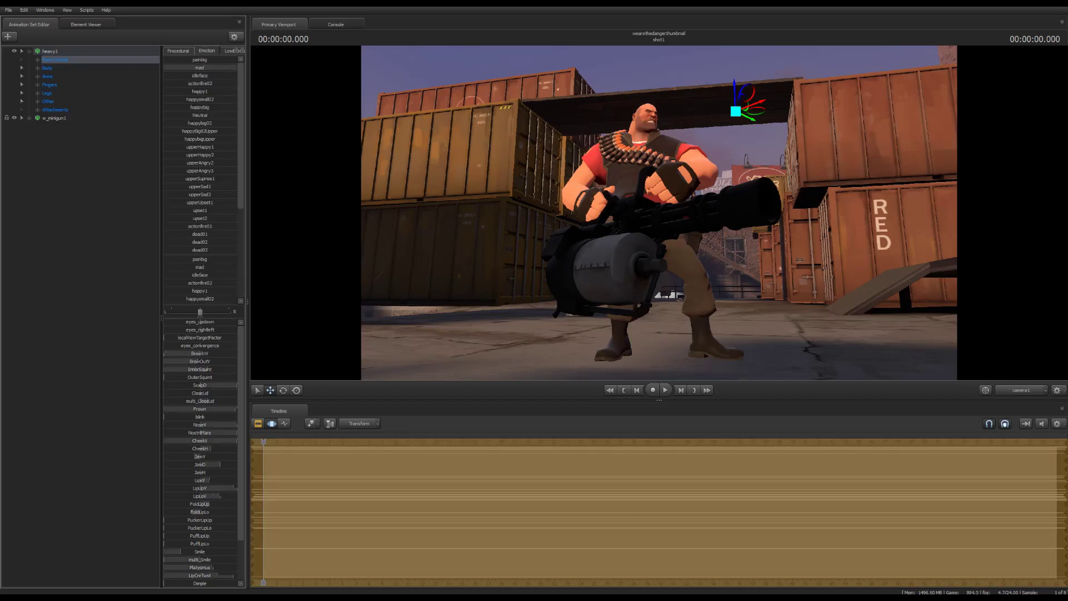
key(w)
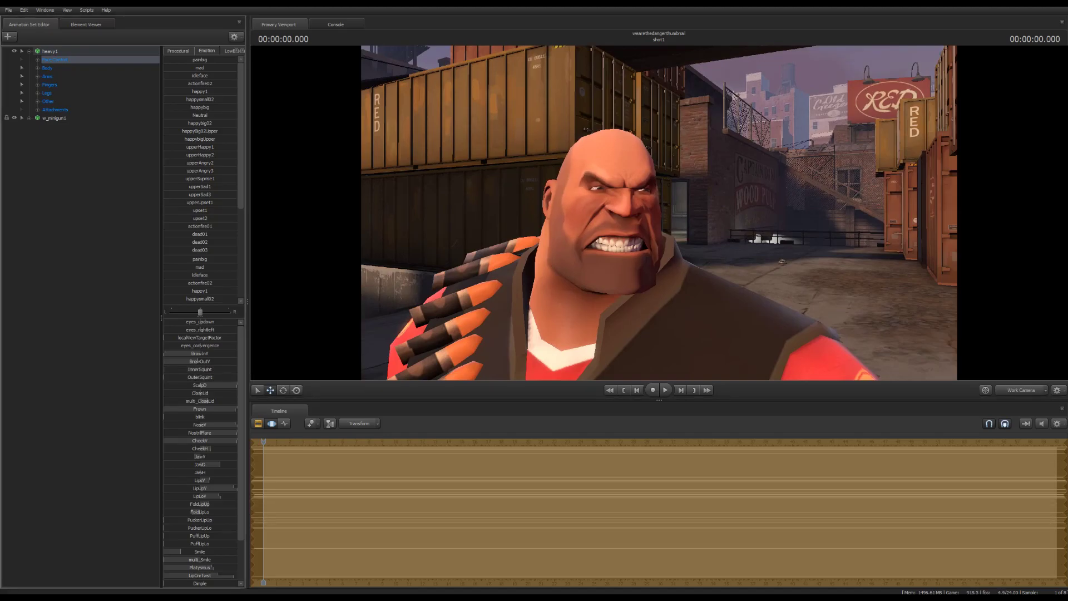
key(F4)
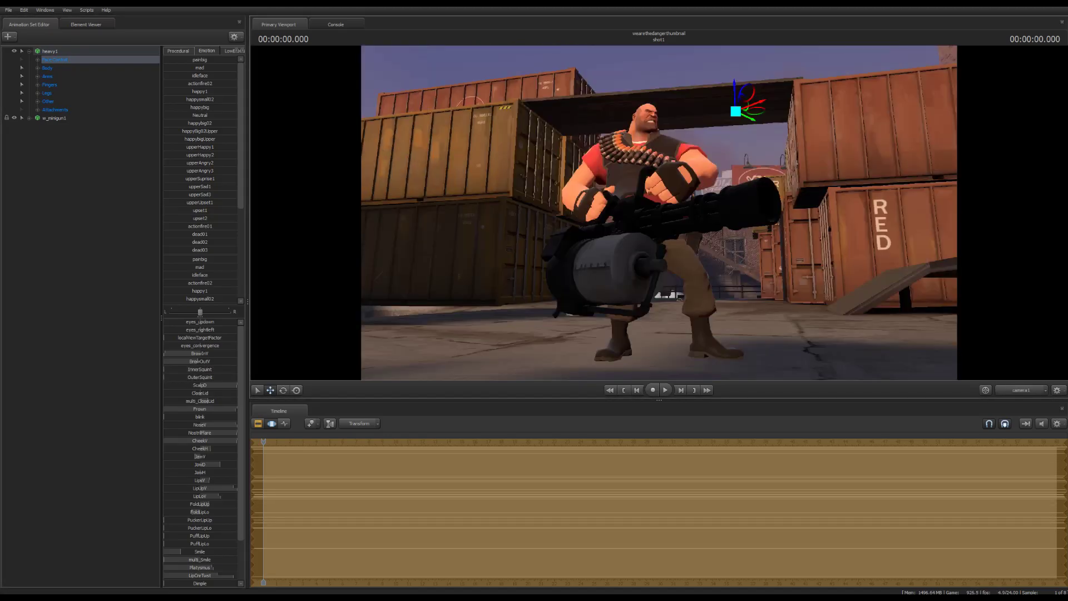
scroll(200, 451, down, 2)
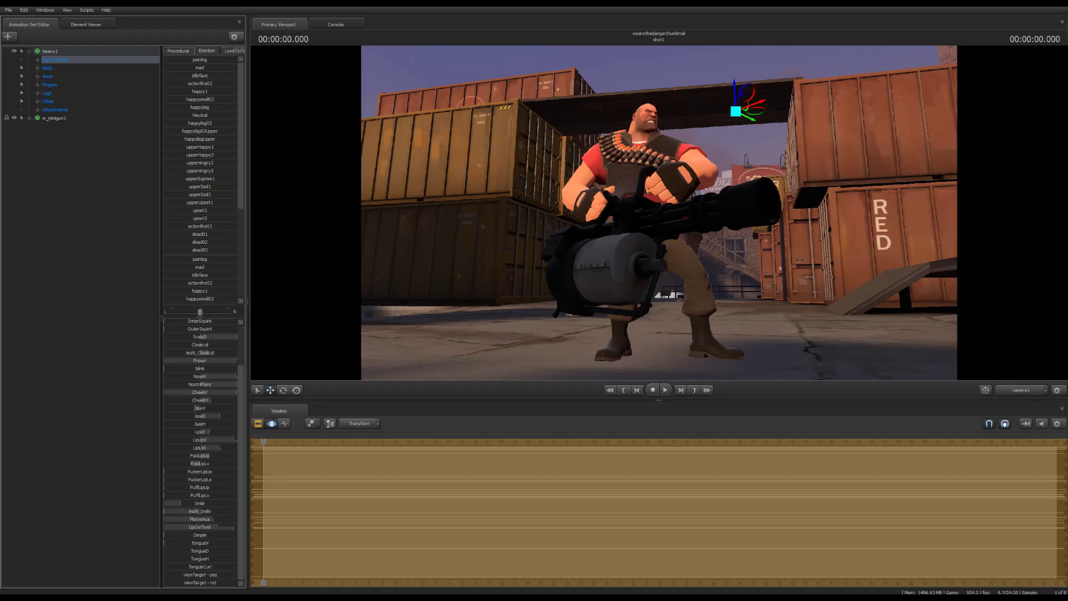
key(Escape)
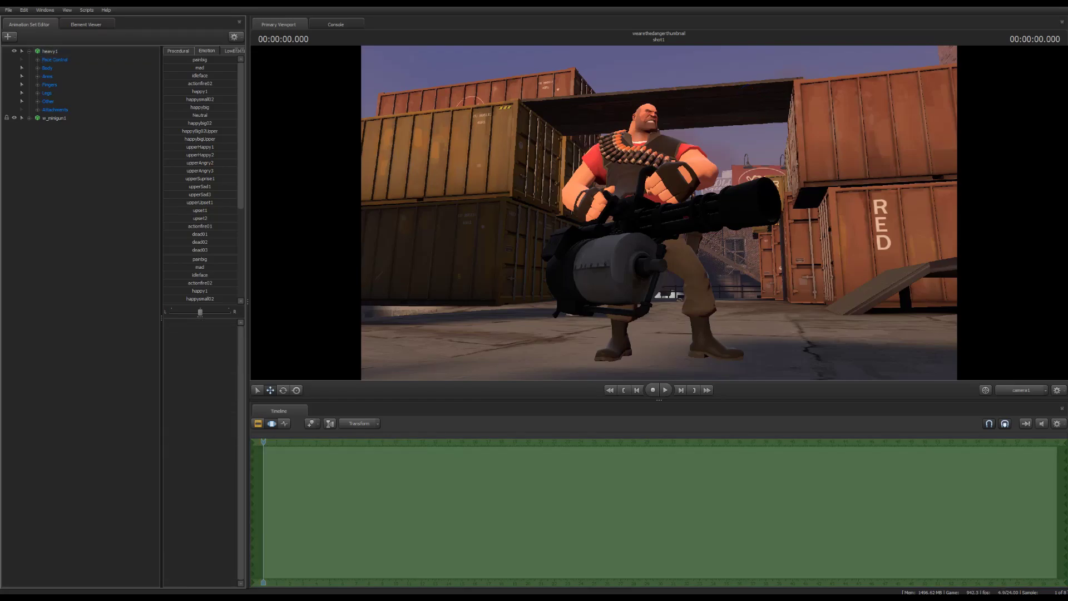
Create an animation set for a new model, choosing the minigun muzzle flash from the tf mod
click(8, 36)
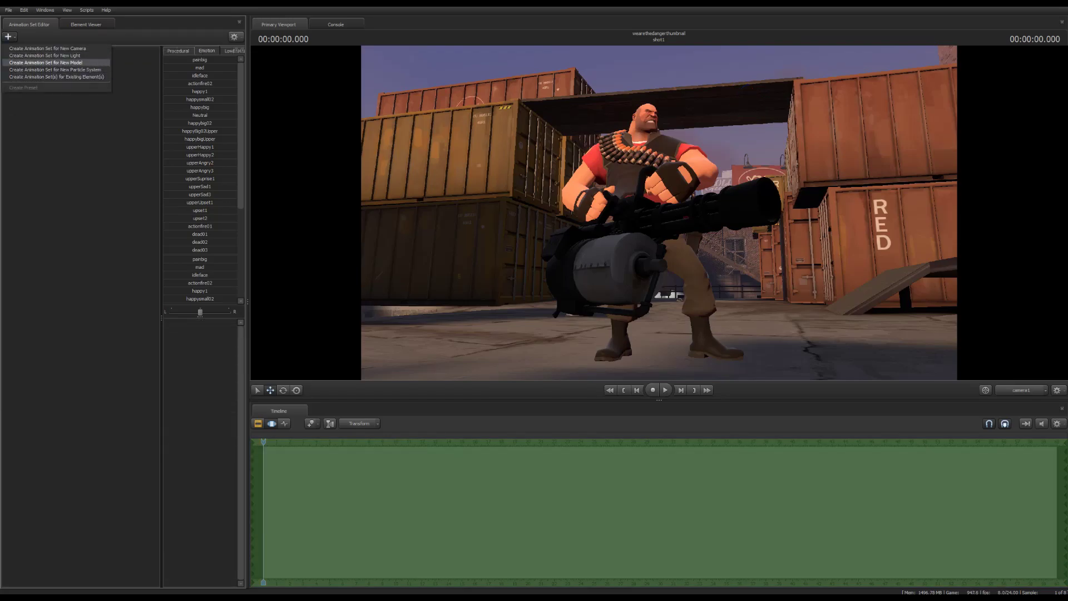
click(46, 63)
click(456, 108)
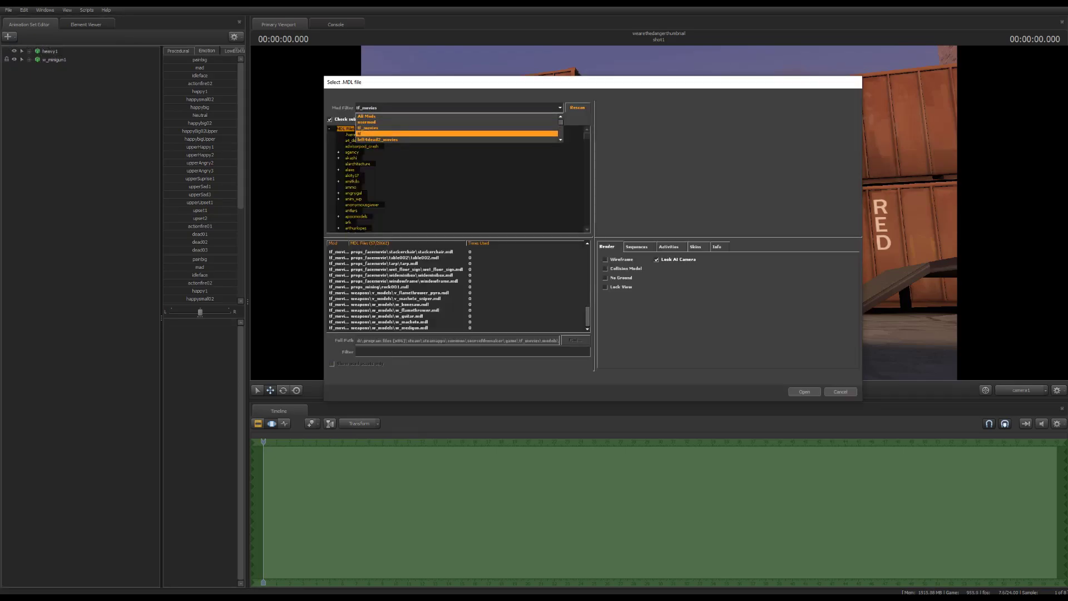
click(390, 134)
click(390, 251)
click(804, 391)
Try locking the muzzle flash model to the minigun and zero its transforms to snap it onto the gun
key(F4)
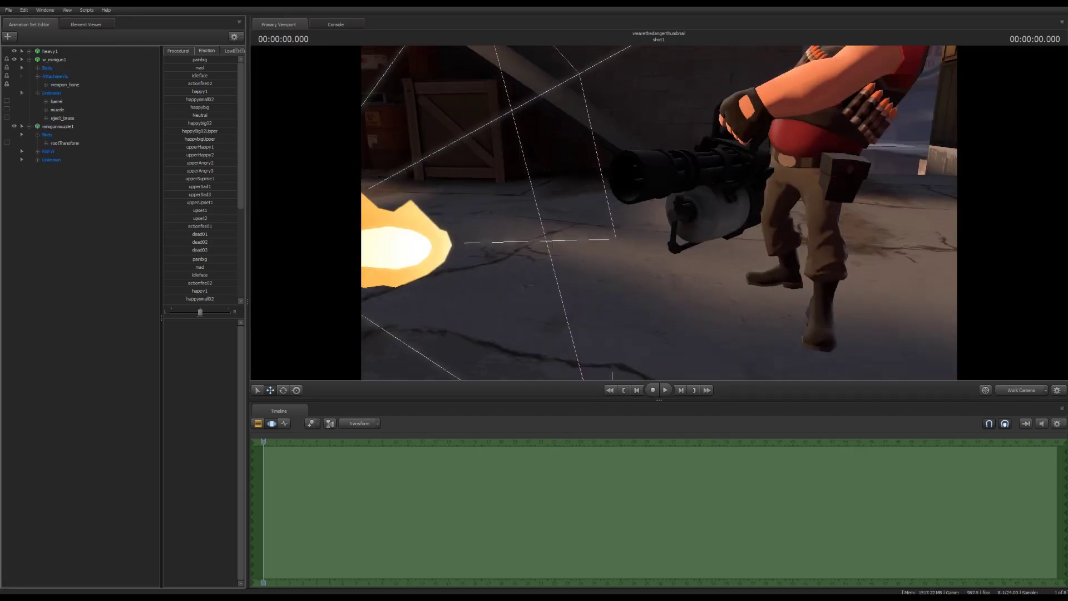
click(57, 101)
click(58, 118)
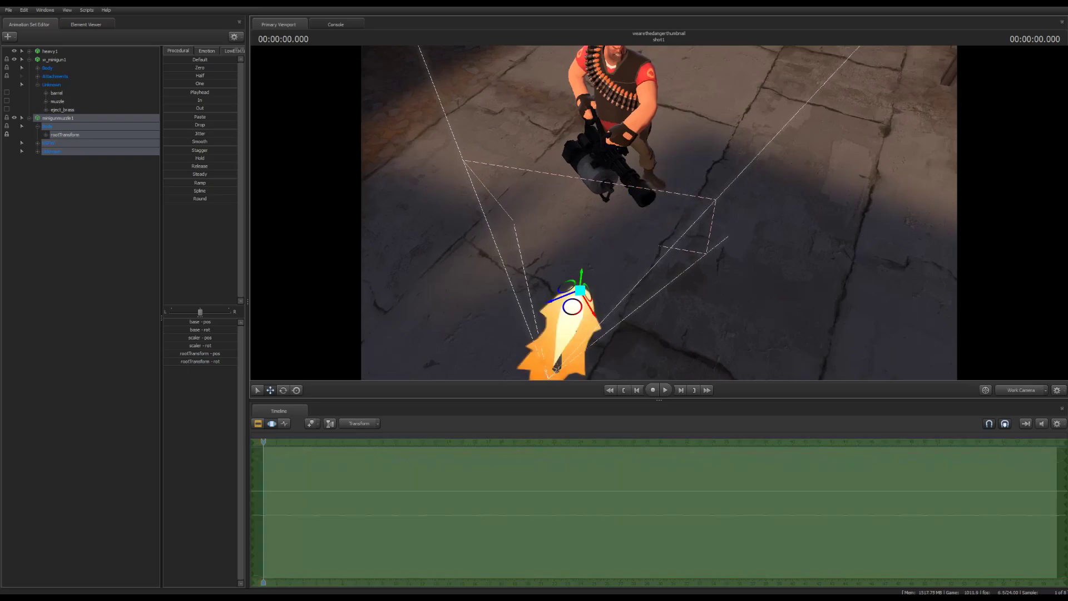
click(51, 160)
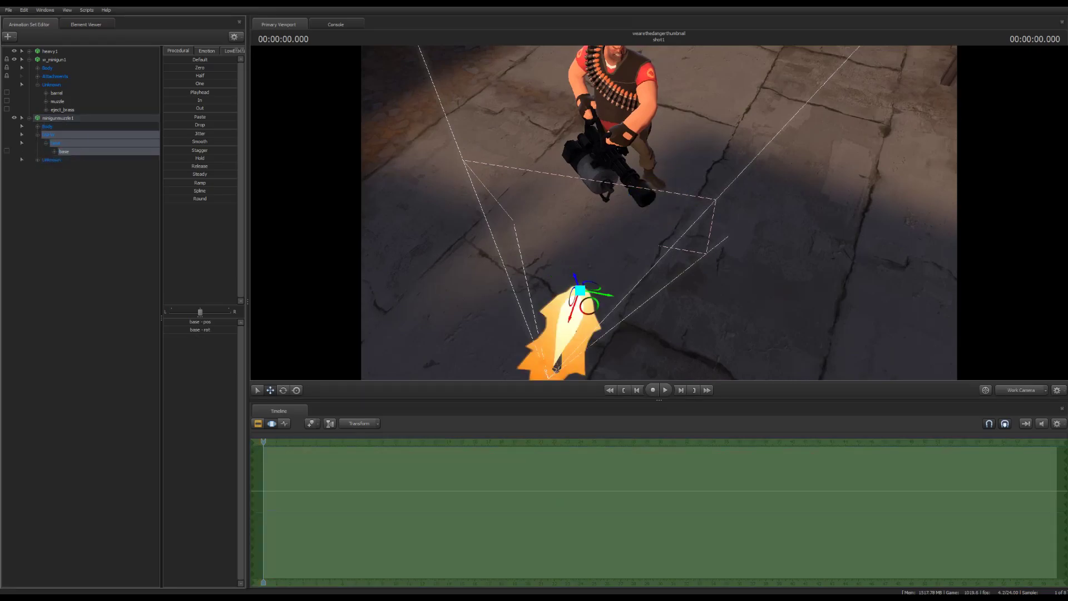
click(48, 135)
click(58, 118)
click(21, 118)
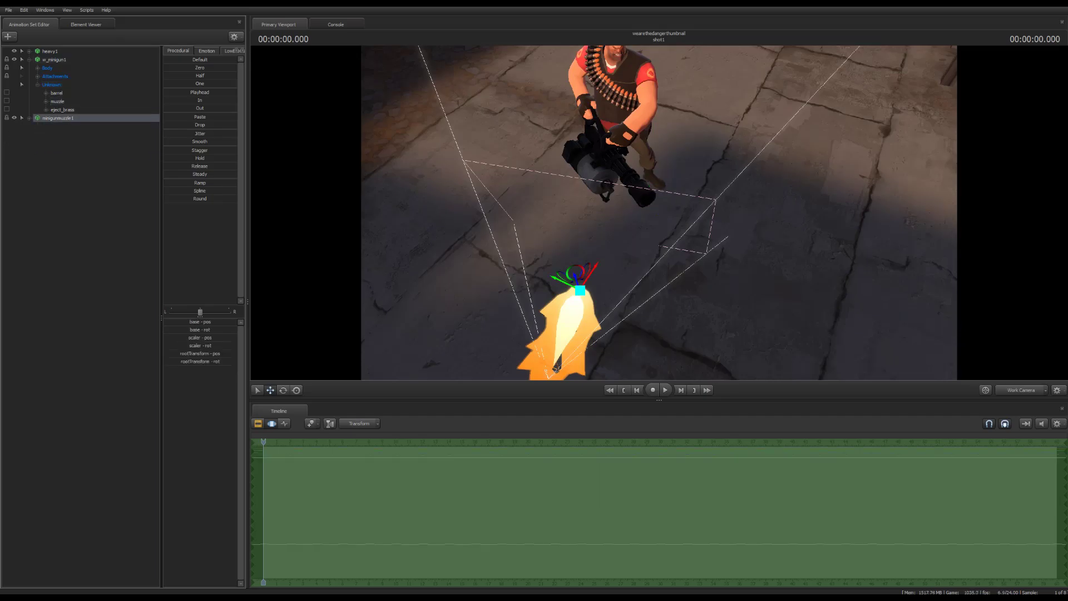
click(199, 67)
key(f)
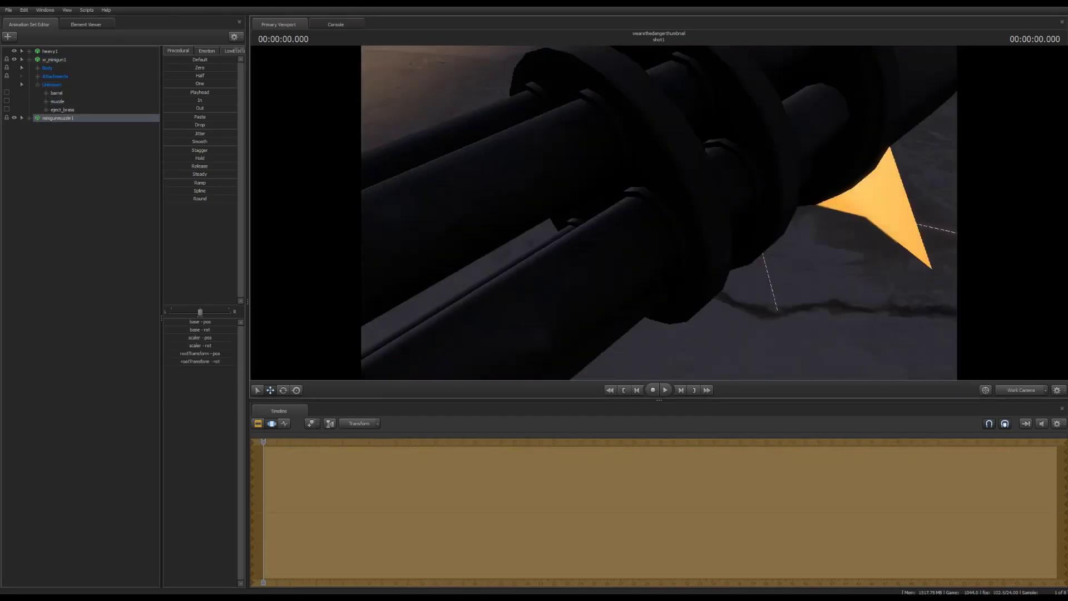
Try to correct the muzzle flash's orientation at the barrel using its root transform and base controls
click(22, 118)
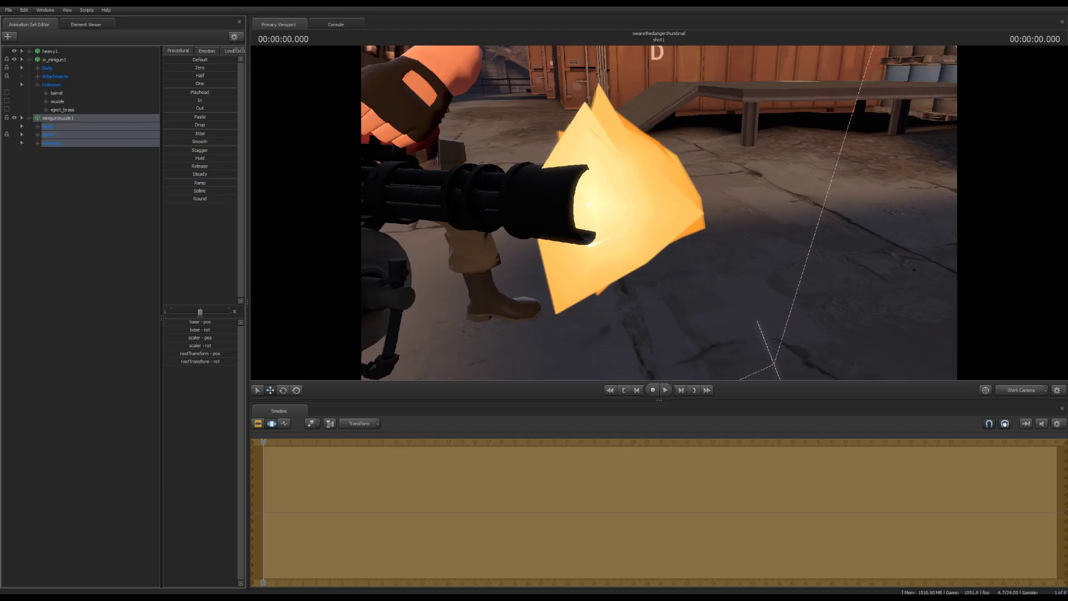
click(47, 126)
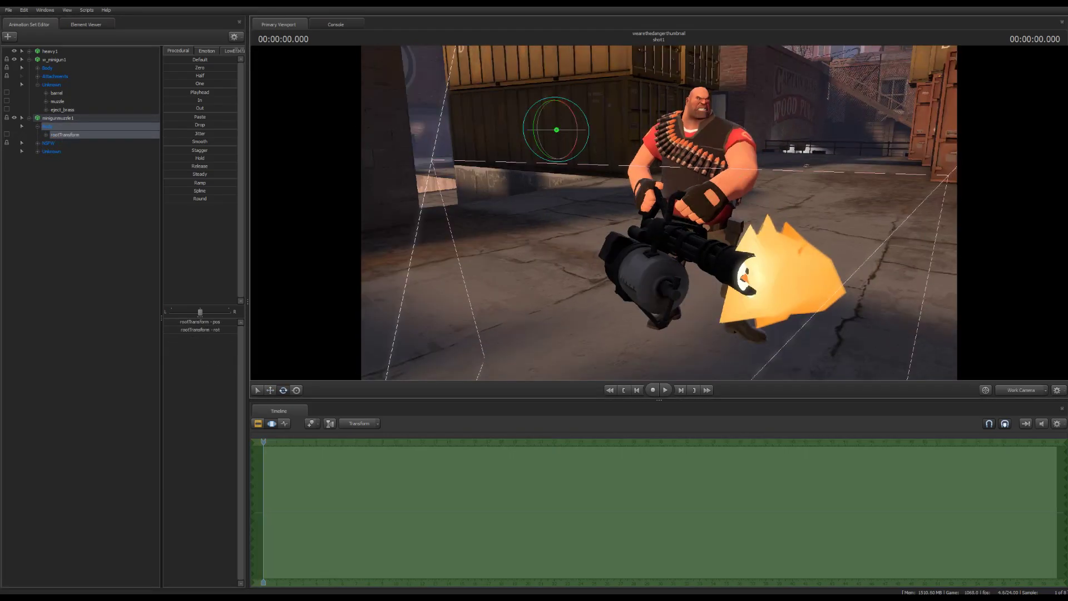
click(48, 143)
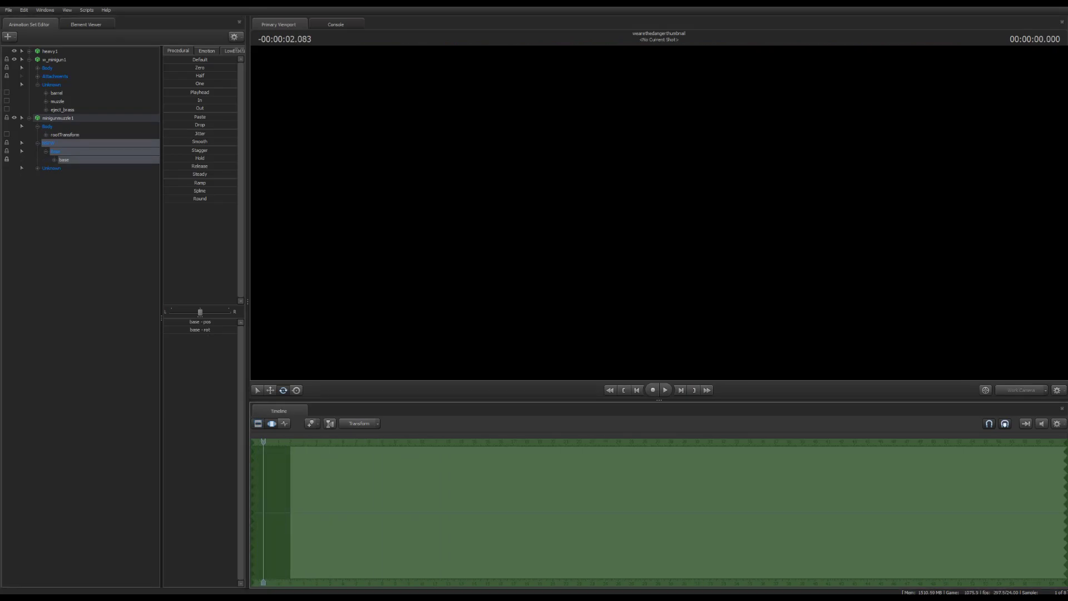
key(F3)
drag(659, 213, 660, 213)
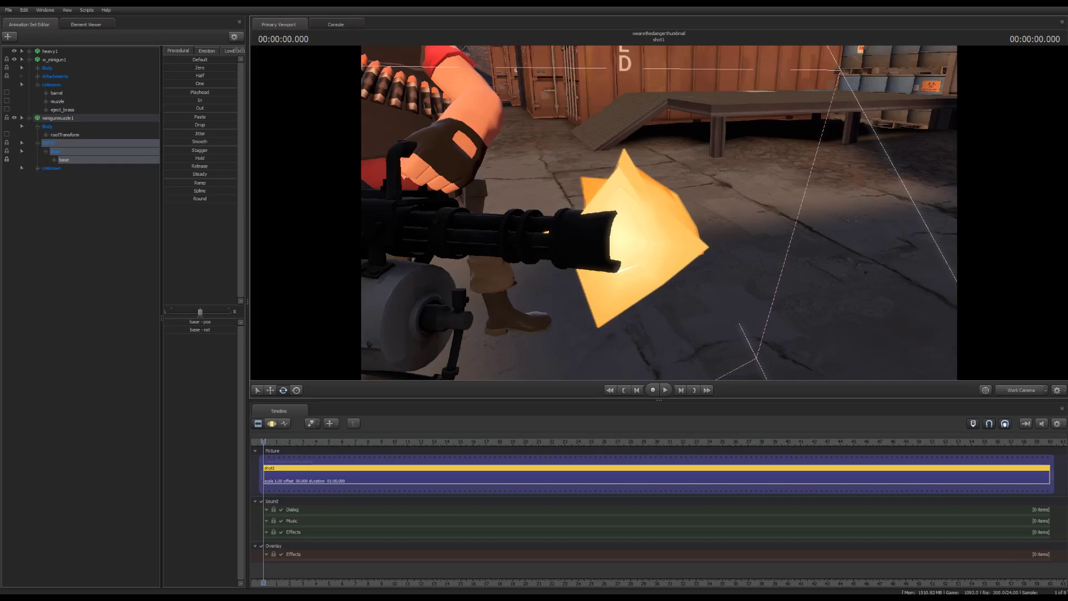
double_click(56, 118)
right_click(67, 118)
key(Escape)
key(F3)
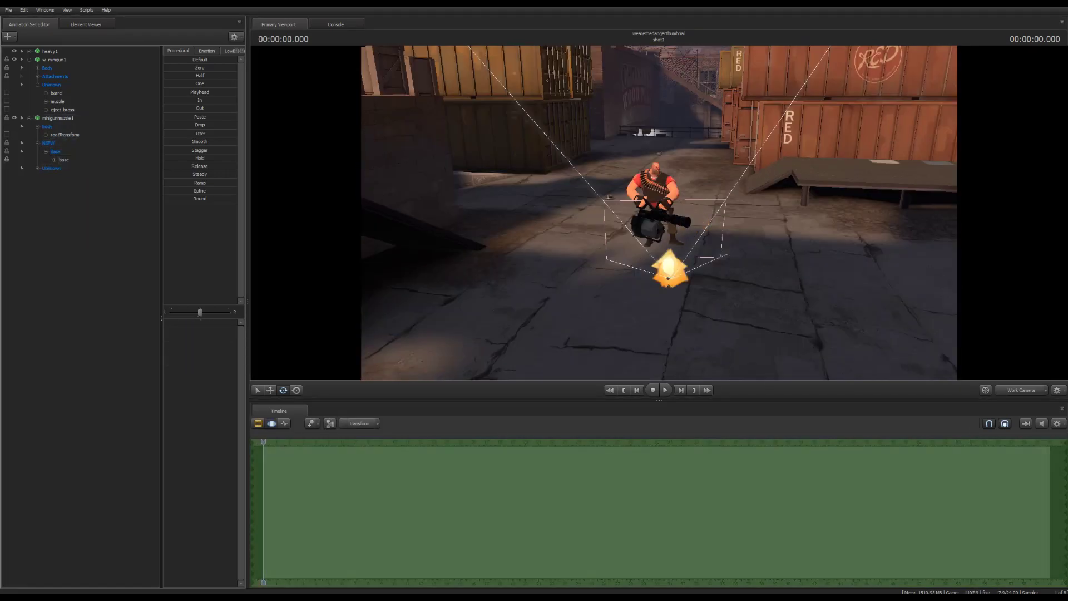
Try locking the muzzle flash's rootTransform to the minigun's barrel bone
click(56, 118)
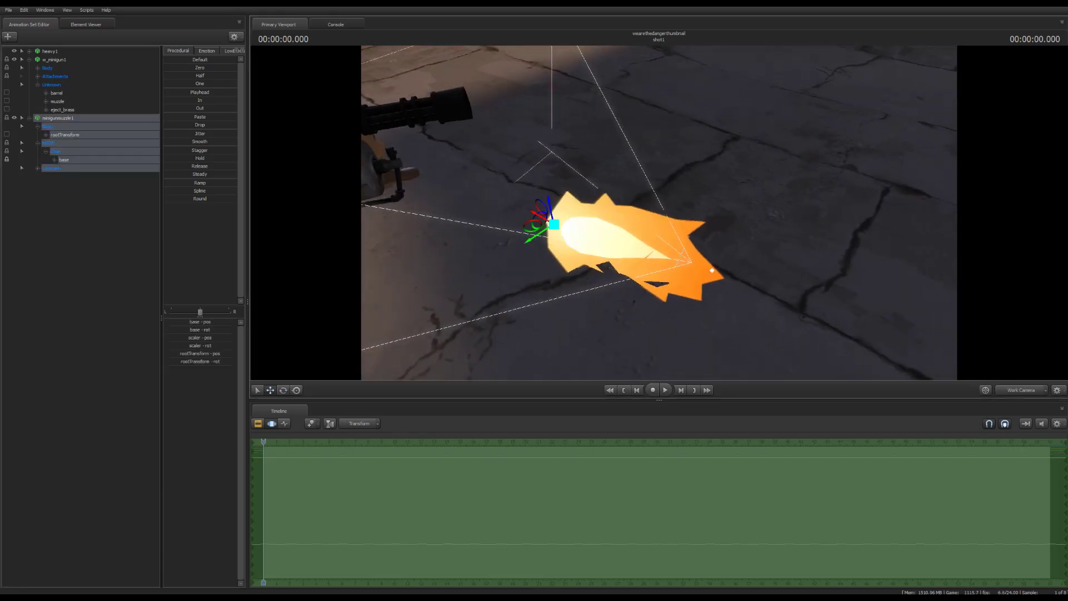
click(37, 151)
click(47, 126)
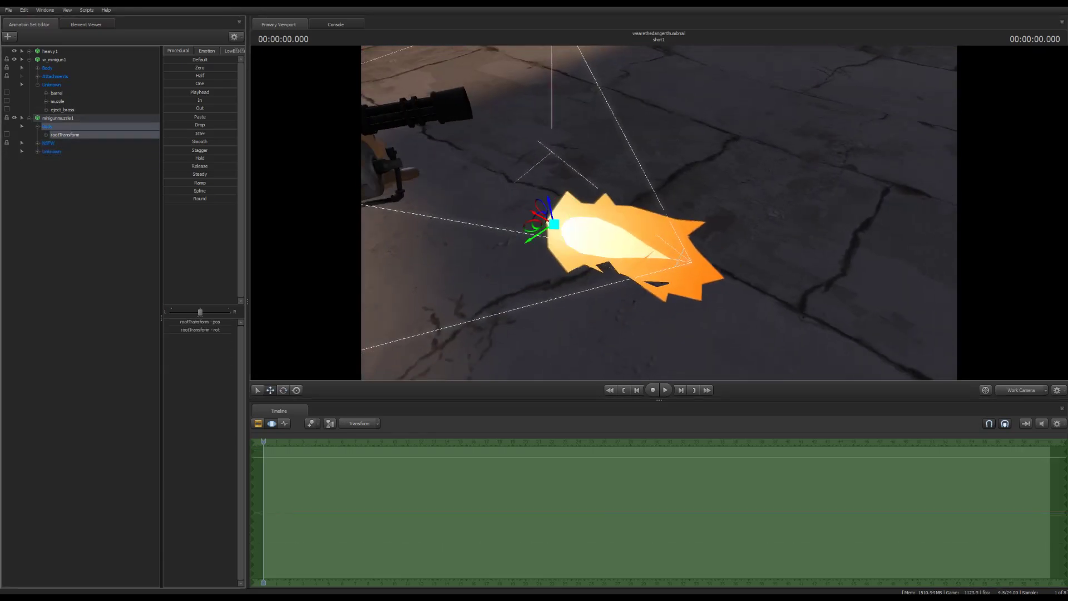
drag(57, 92, 61, 136)
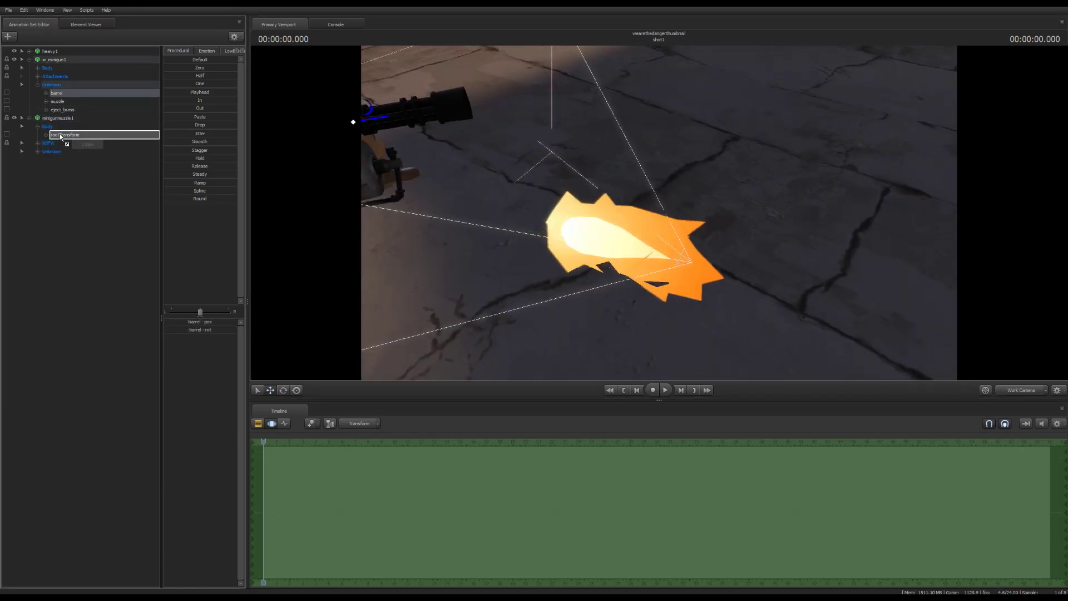
Lock the muzzle flash's base bone to the minigun's muzzle bone and position the flash at the barrel's end
click(57, 101)
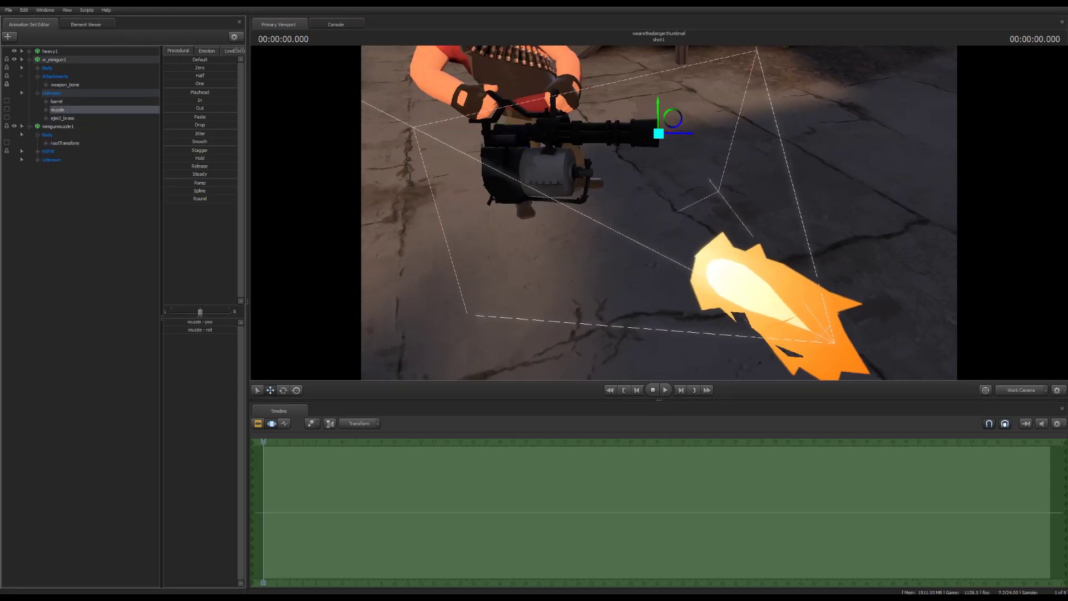
click(55, 76)
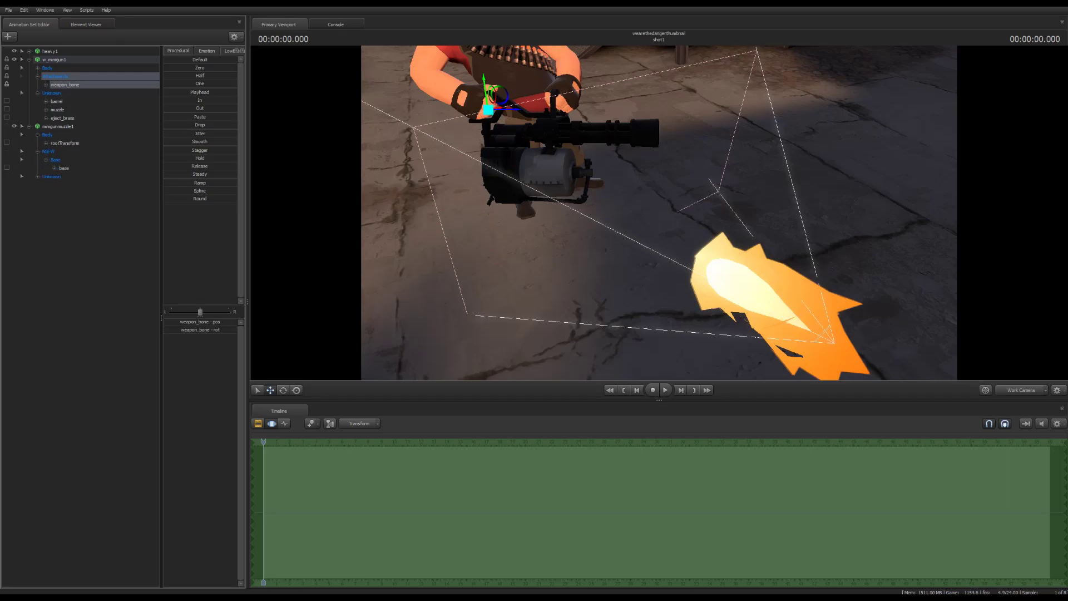
drag(57, 109, 65, 165)
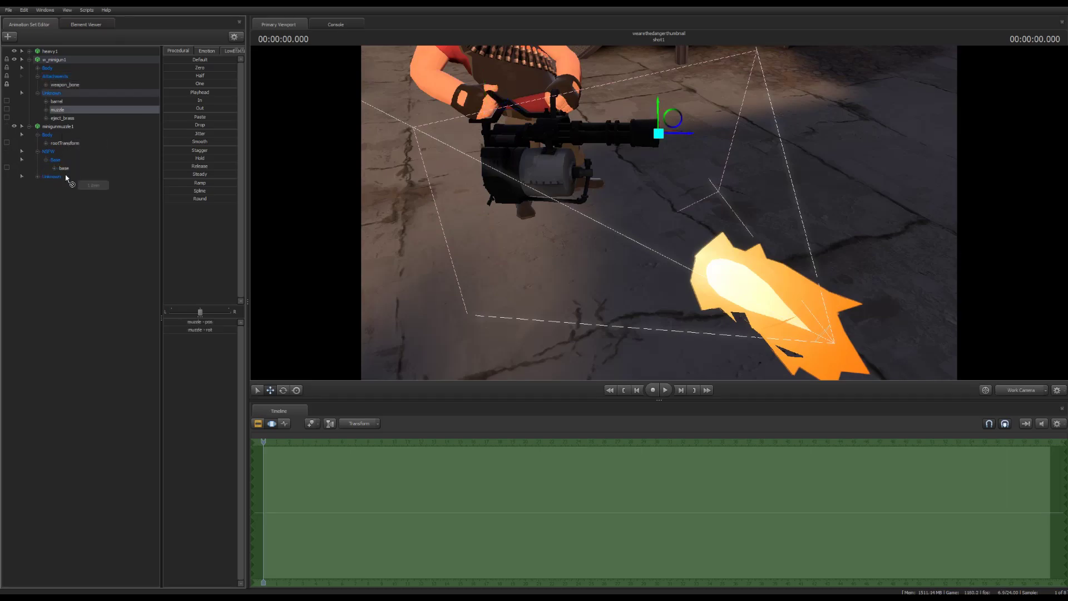
click(48, 151)
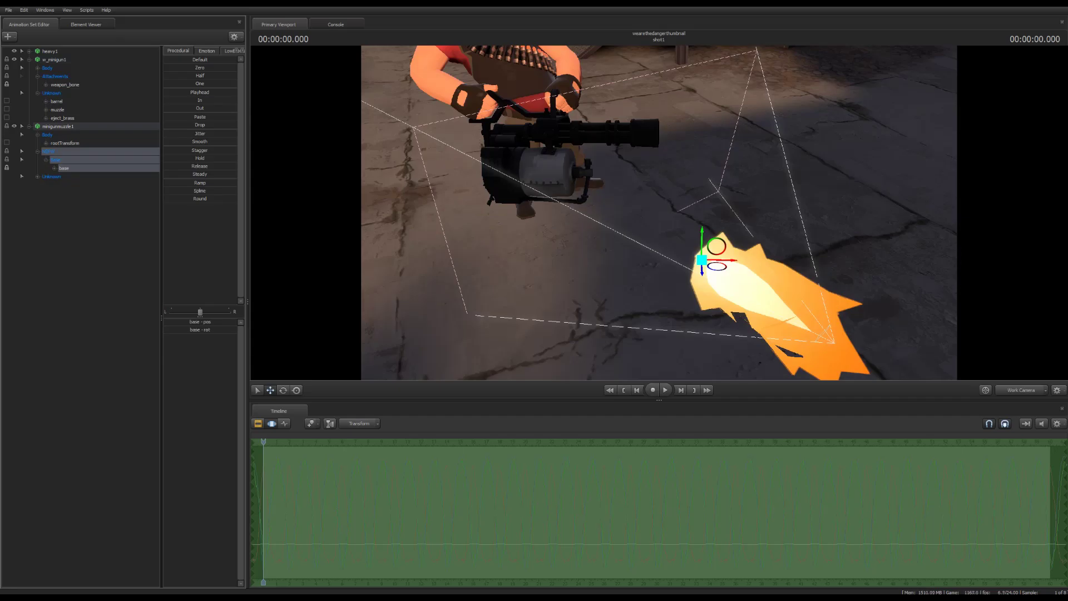
drag(660, 212, 601, 211)
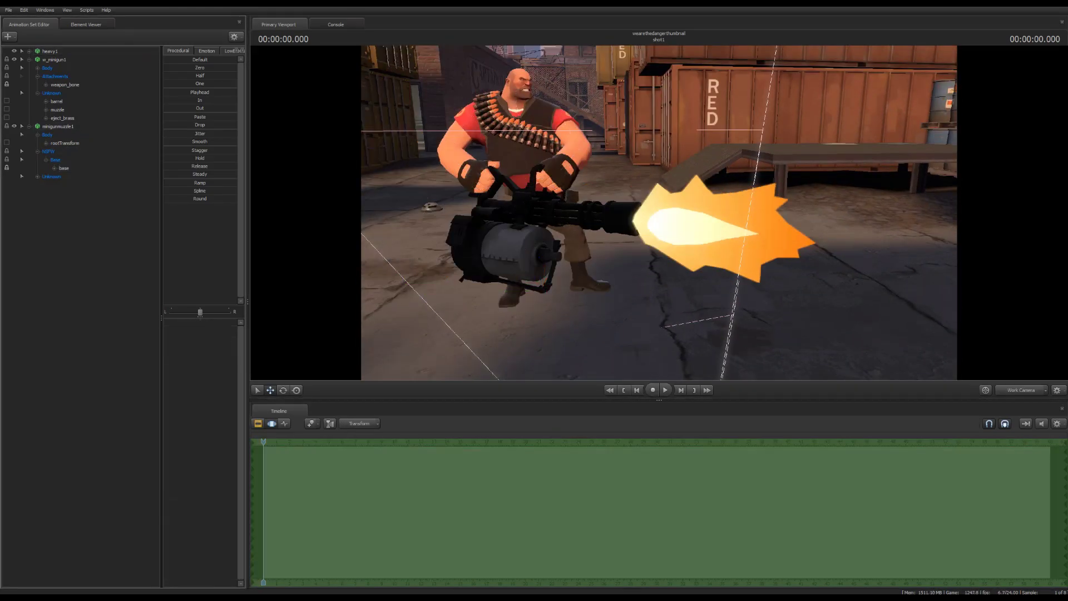
Add the Scout model to the scene as a new animation set
click(8, 36)
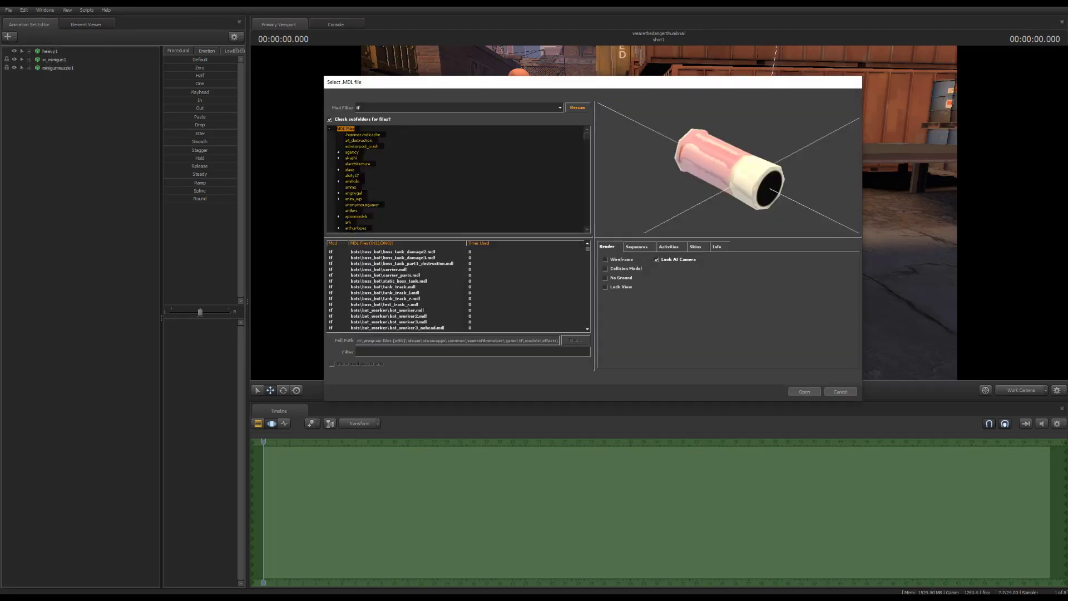
text(Scout)
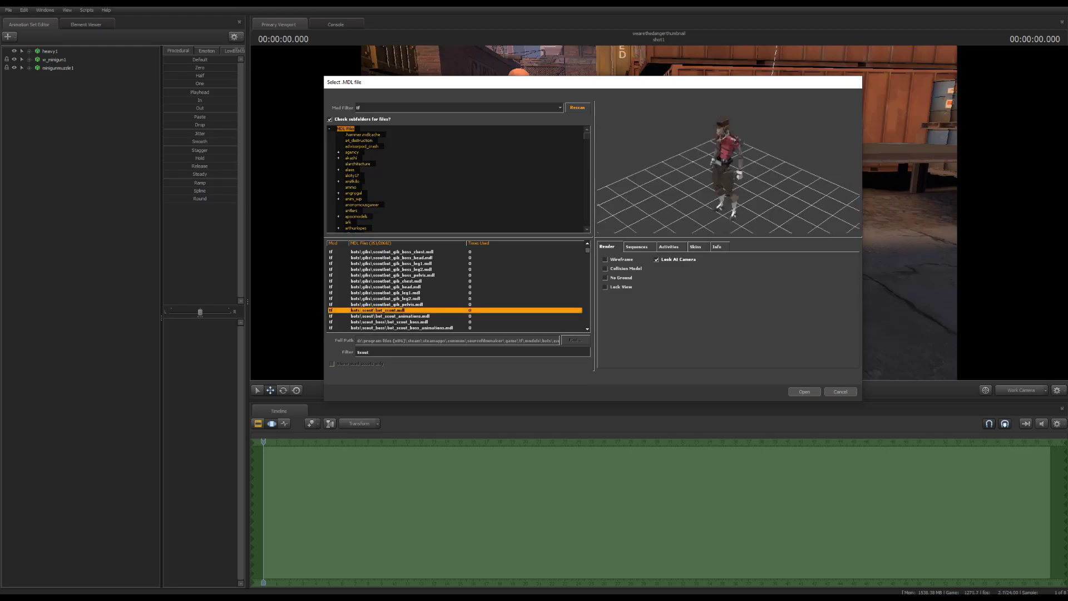
key(Escape)
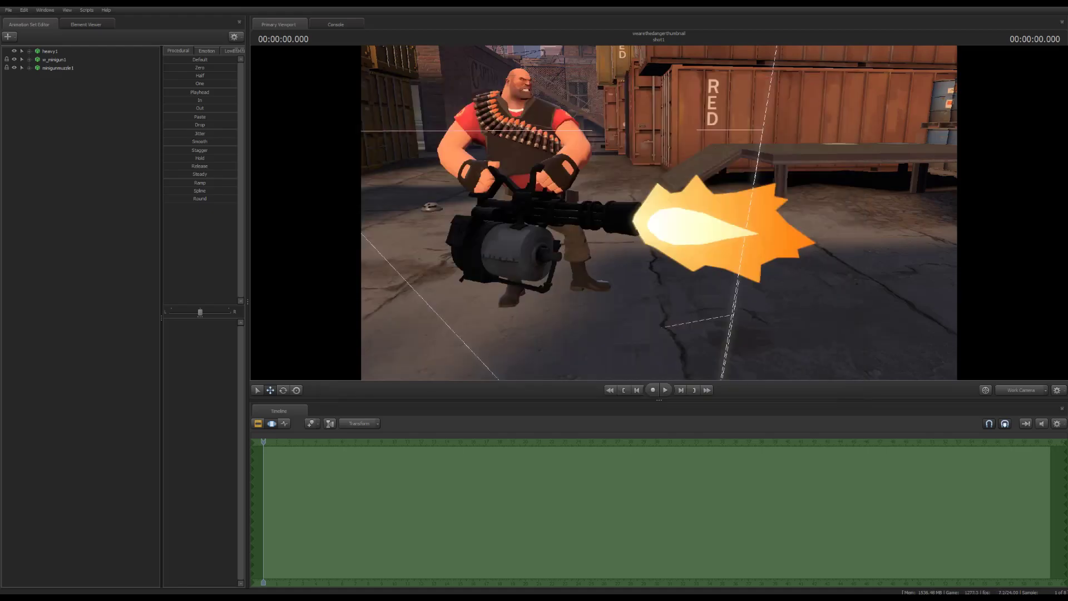
Import the run_PRIMARY sequence onto the Scout
right_click(44, 76)
mouse_move(83, 156)
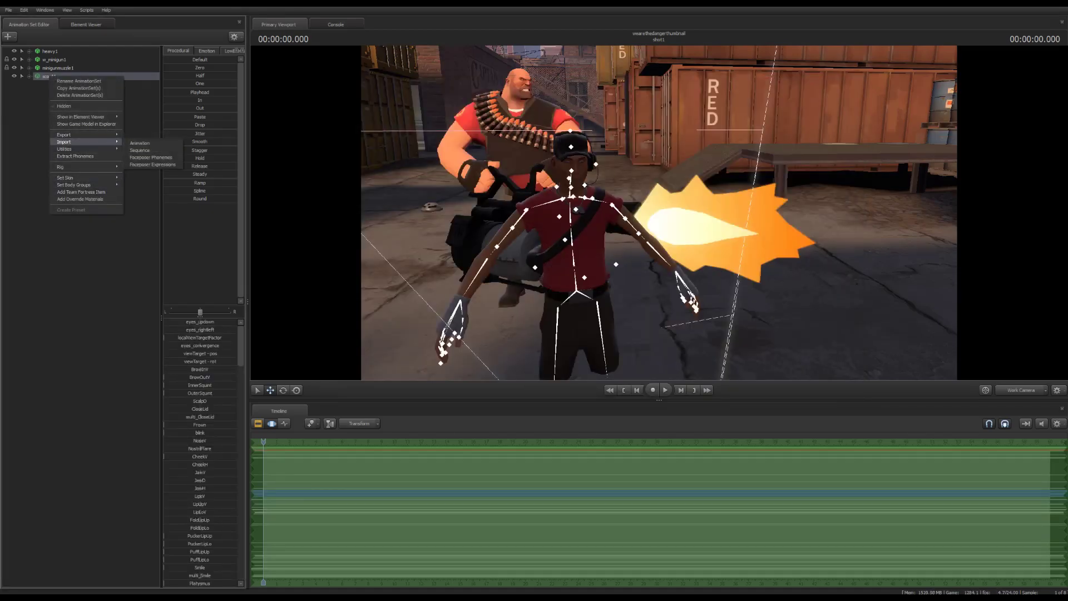
click(150, 136)
click(295, 272)
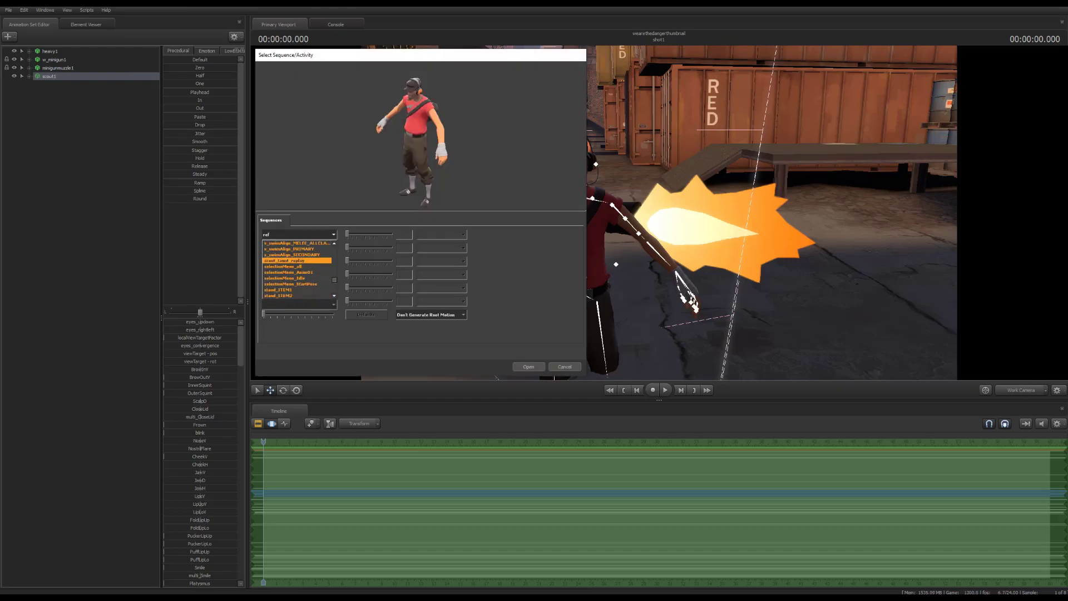
click(284, 277)
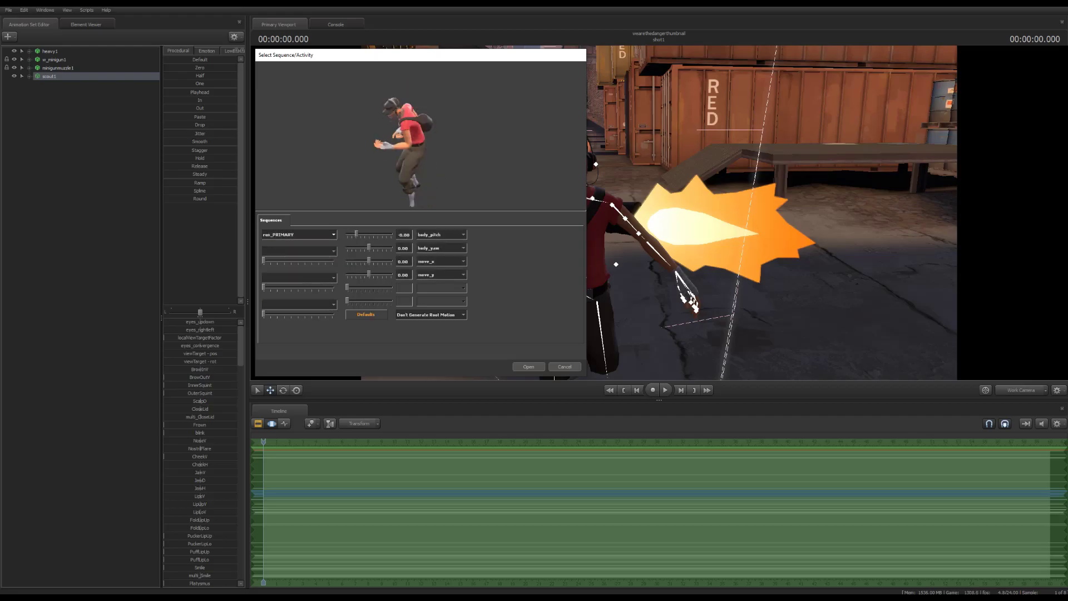
click(528, 367)
Add the TF_WEAPON_SCATTERGUN item to the Scout and position him in front of the yellow containers behind the Heavy
right_click(53, 76)
click(92, 191)
text(scatt)
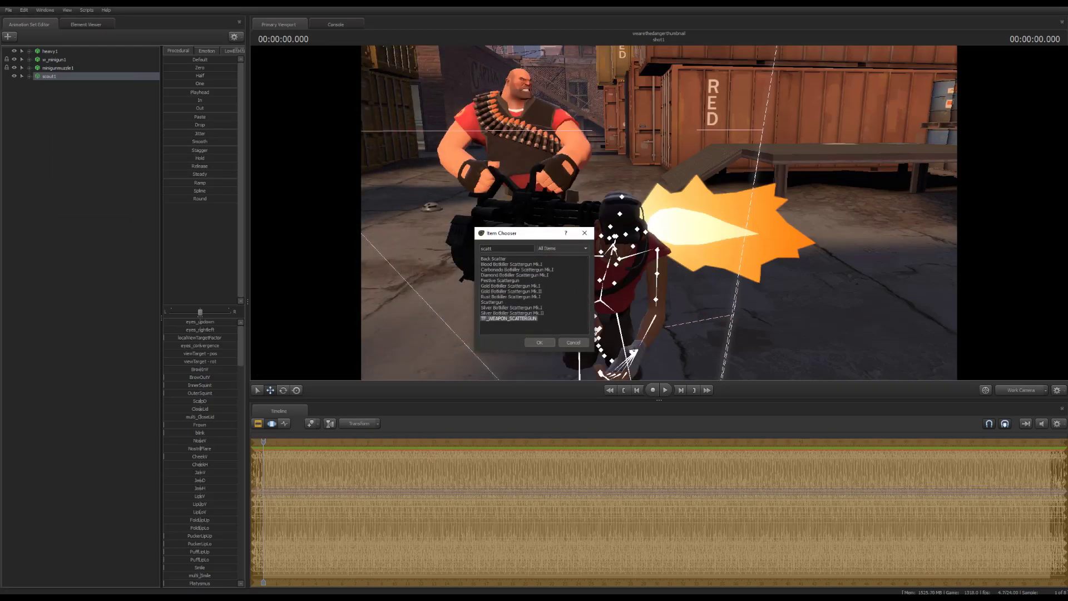
key(Return)
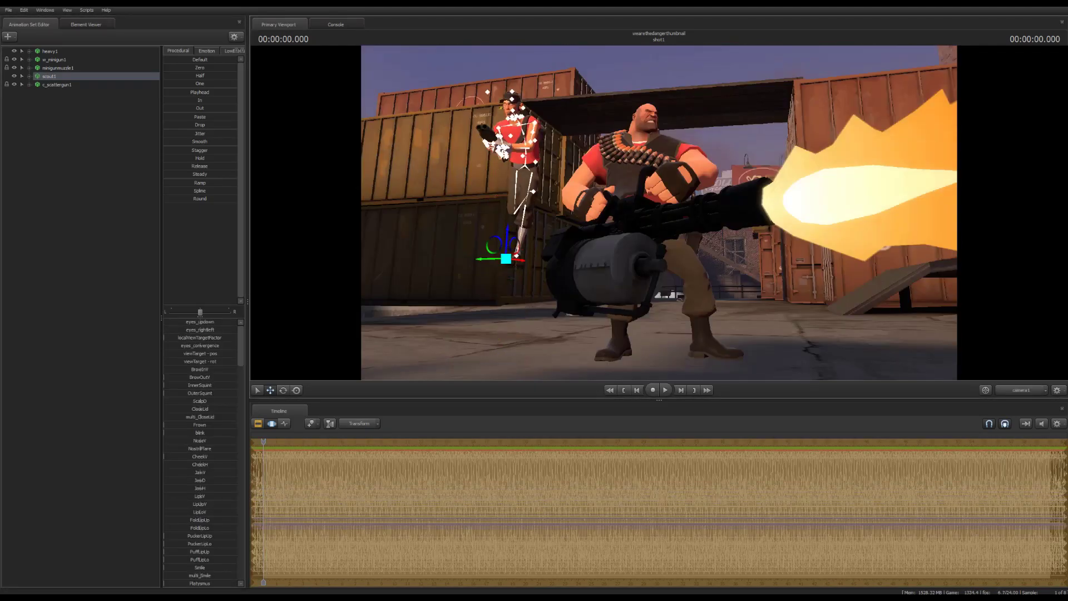
Rotate the Scout so his scattergun points away from the Heavy and give him an emotion preset facial expression
key(e)
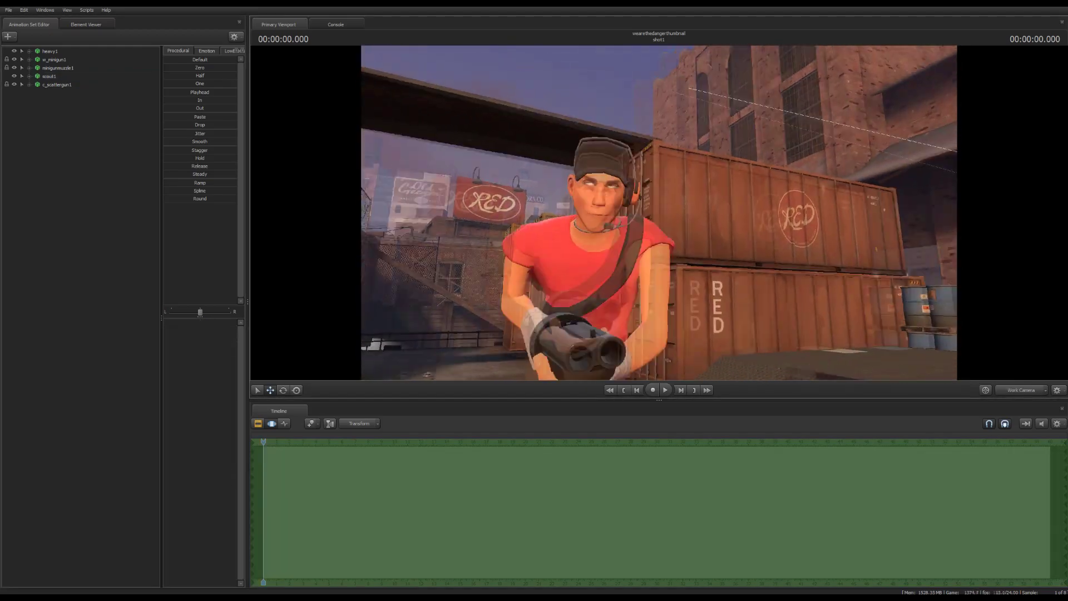
click(56, 85)
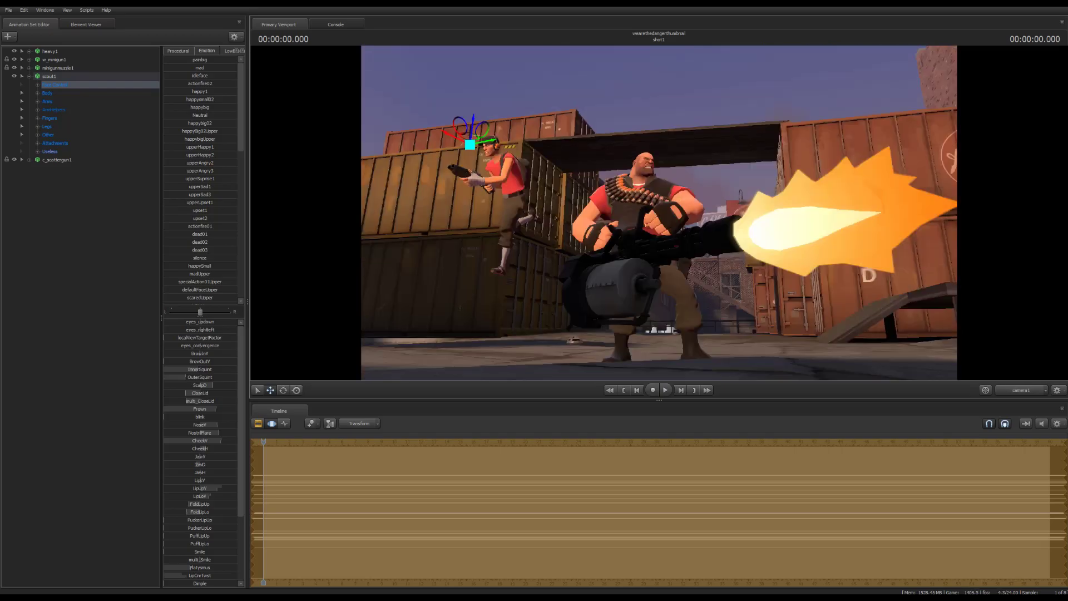
Switch to the work camera above the containers and add the player\hwm\soldier.mdl model from tf_movies
key(F4)
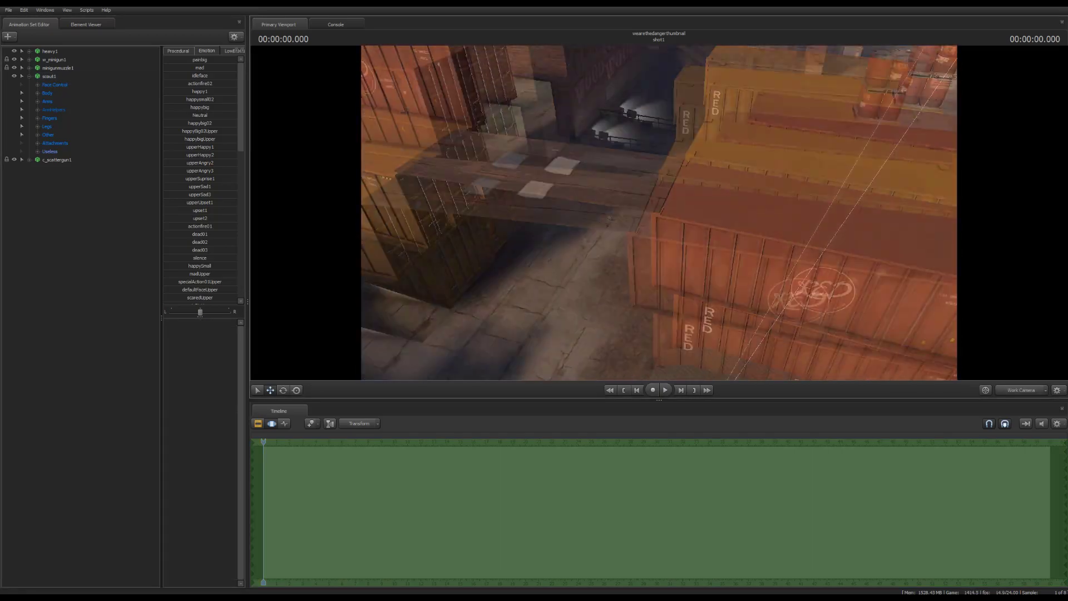
click(8, 36)
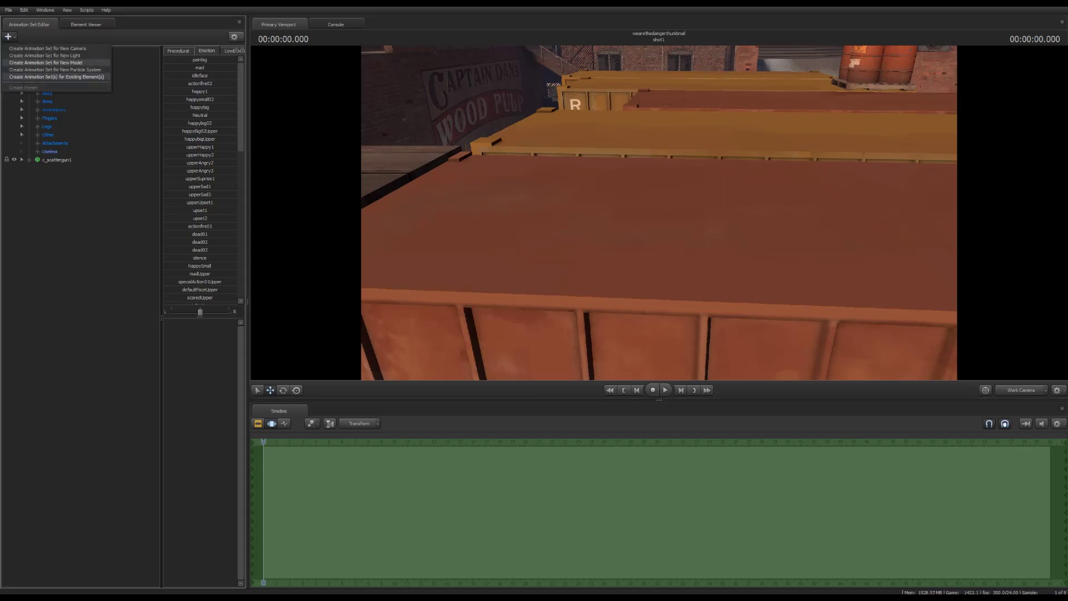
click(44, 51)
text(soldier)
click(418, 302)
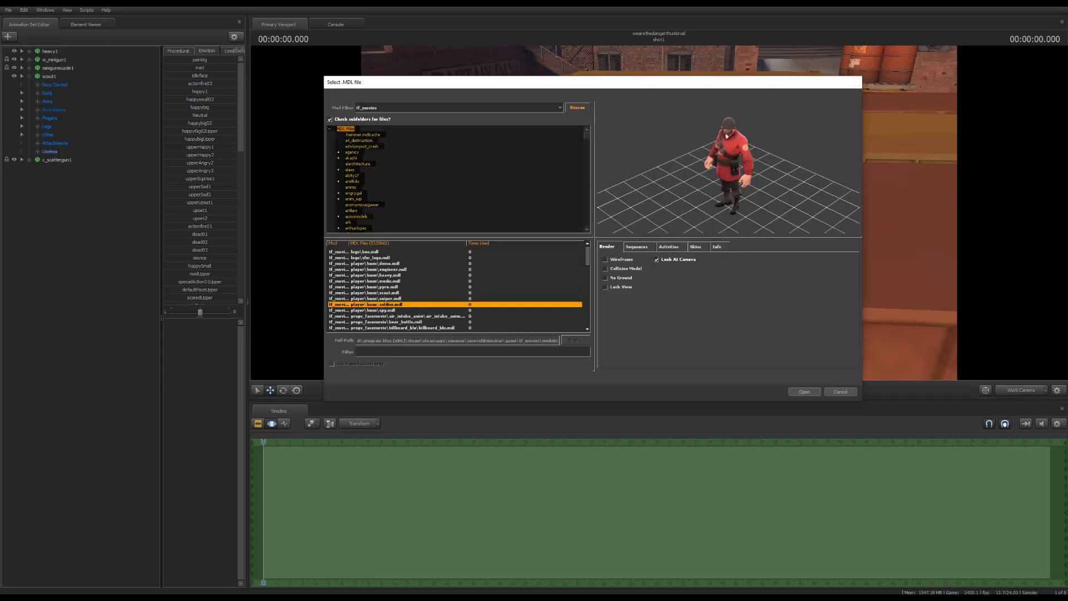
key(Return)
Import the stand_PRIMARY sequence onto the Soldier
right_click(49, 168)
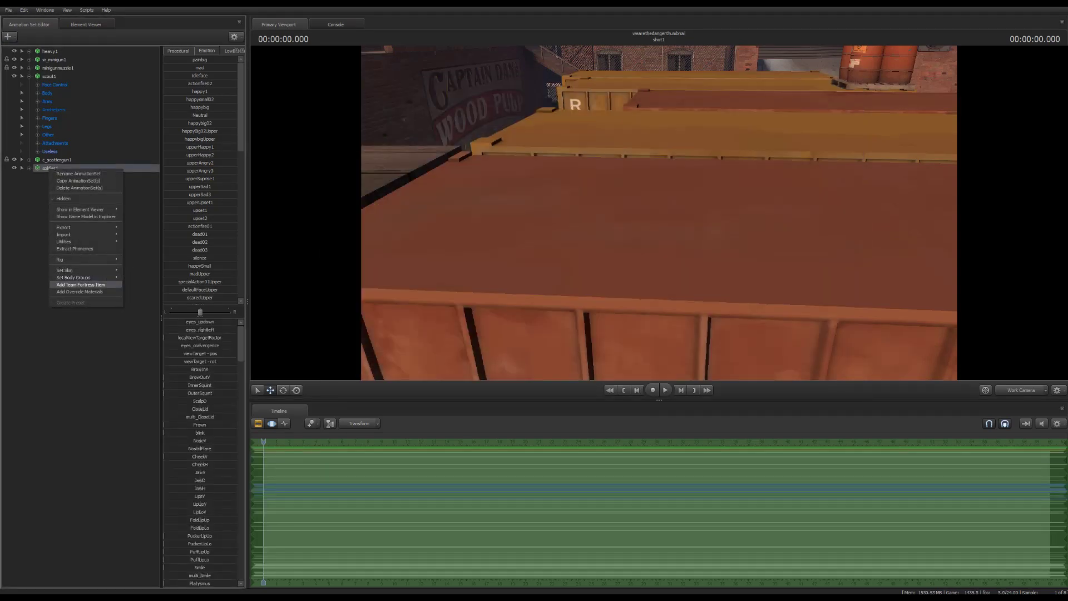
key(Escape)
key(f)
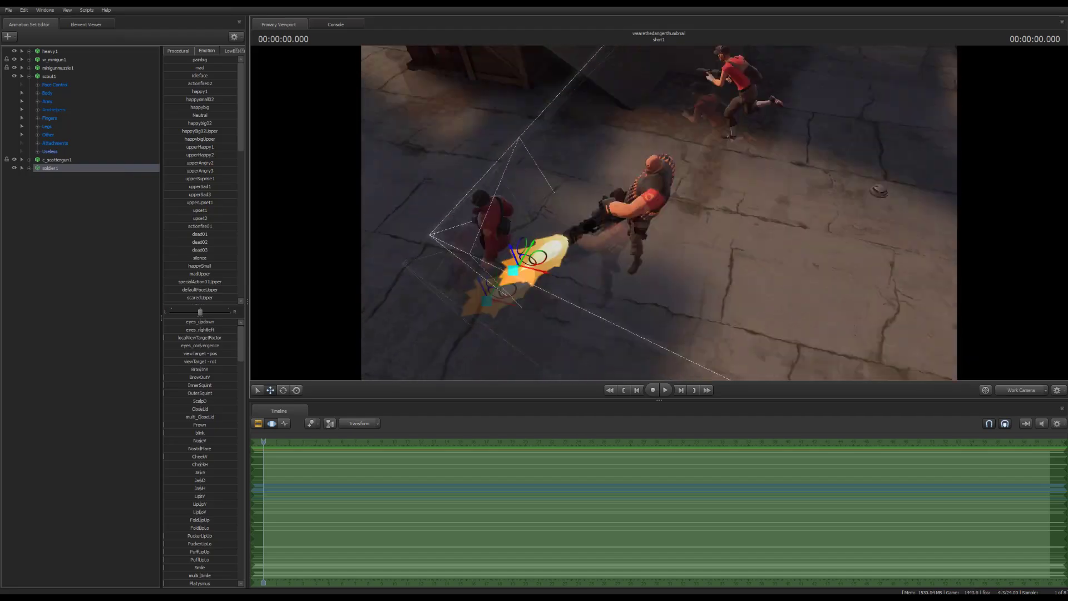
right_click(59, 168)
mouse_move(112, 234)
click(166, 254)
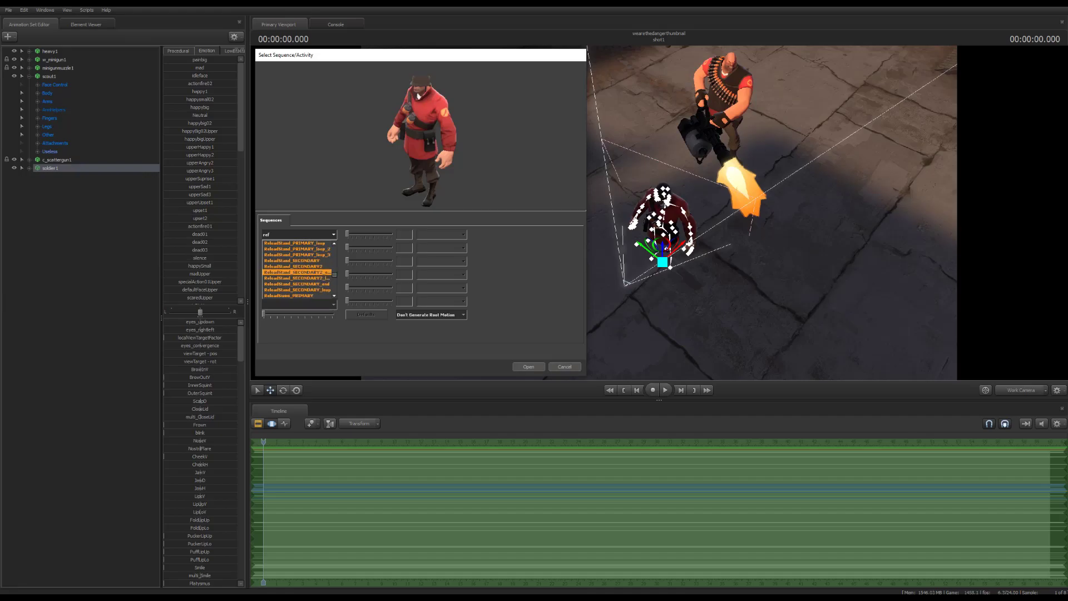
scroll(297, 269, down, 5)
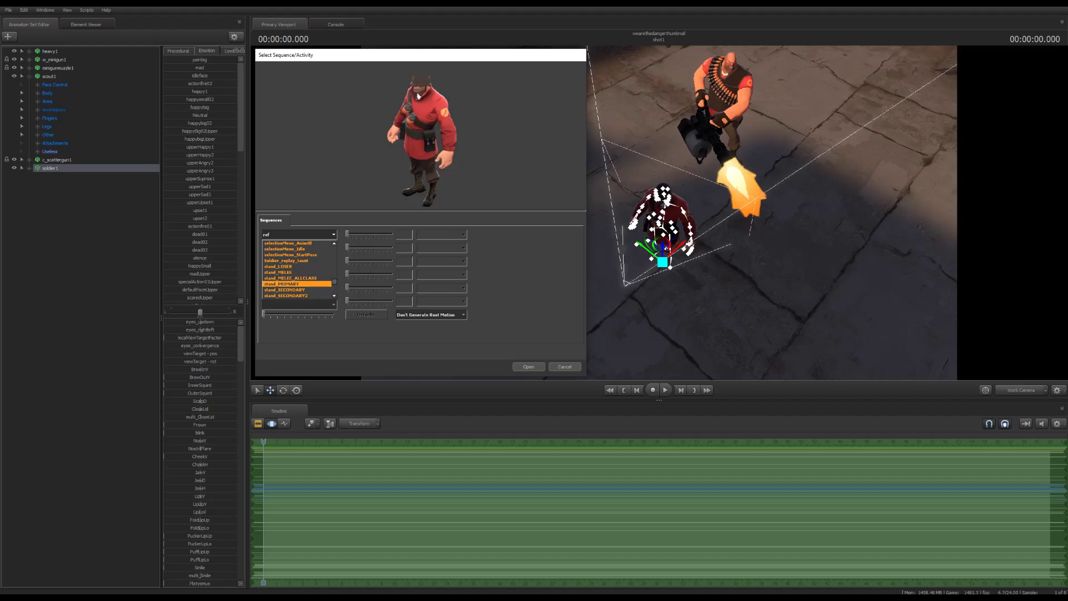
click(529, 367)
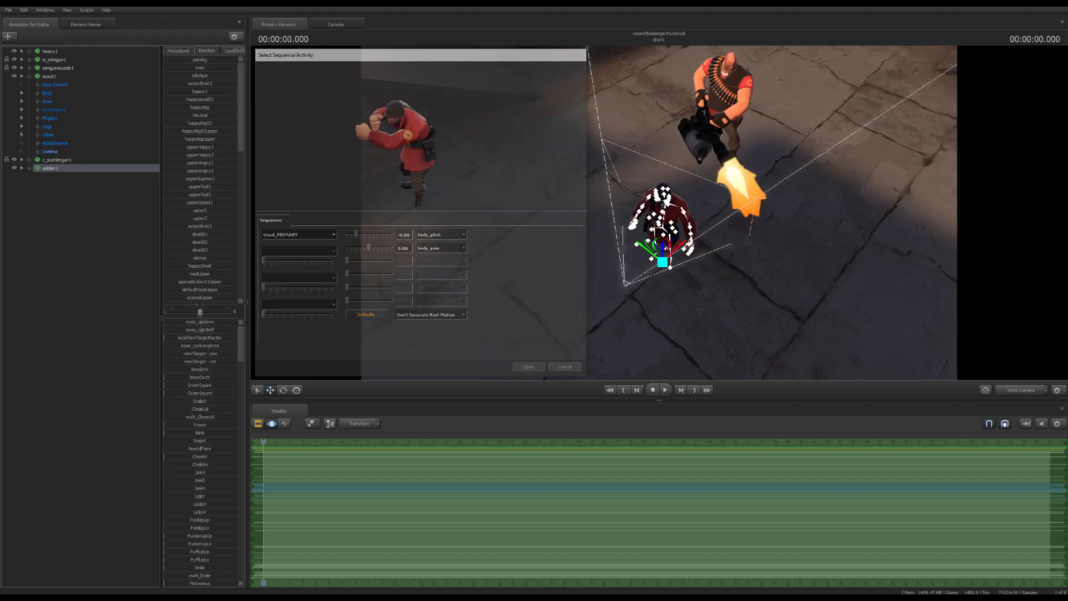
Add a rocket launcher item to the Soldier and place him on top of the red container behind the muzzle flash
right_click(69, 168)
click(94, 262)
text(rocket)
key(Return)
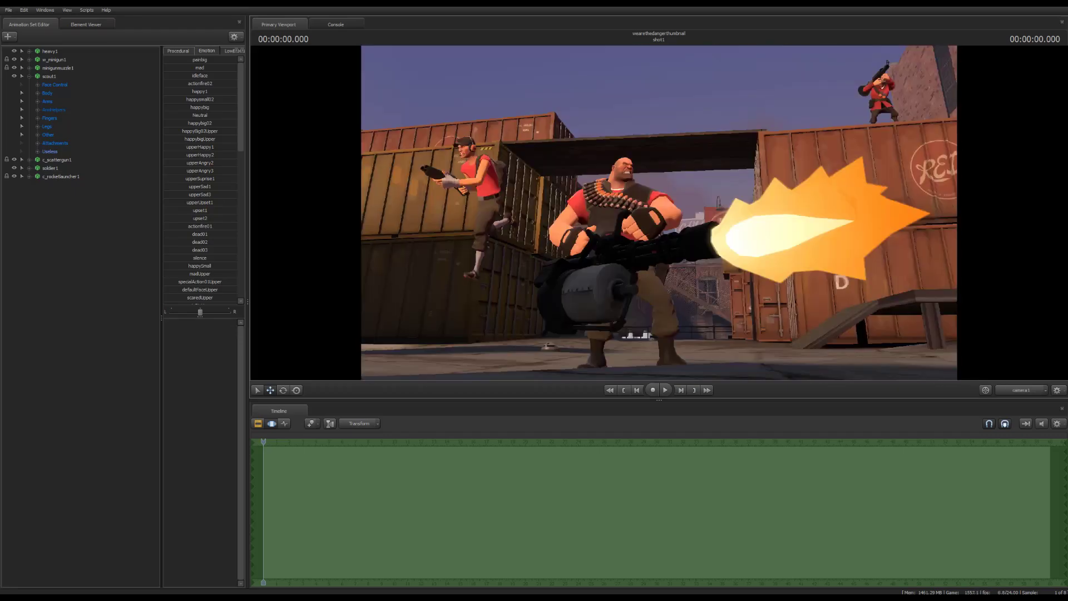
Add the level 3 sentry model, searching for "sentry" with the mod filter set to tf
drag(659, 213, 660, 190)
text(sentry)
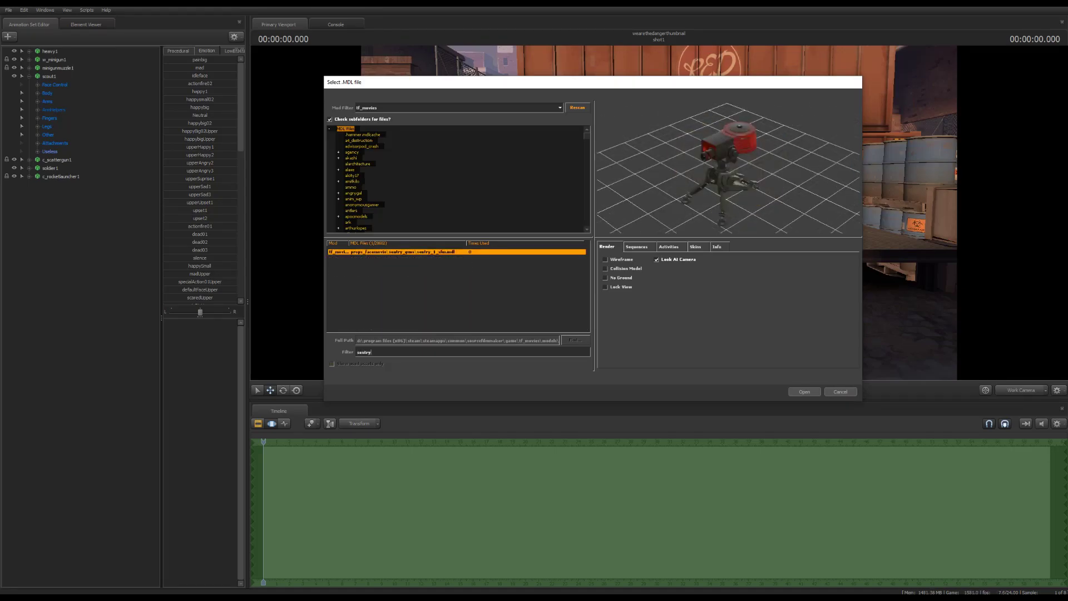
key(BackSpace)
key(BackSpace)
key(BackSpace)
key(BackSpace)
key(BackSpace)
key(BackSpace)
click(560, 108)
click(389, 130)
text(sentry)
double_click(384, 298)
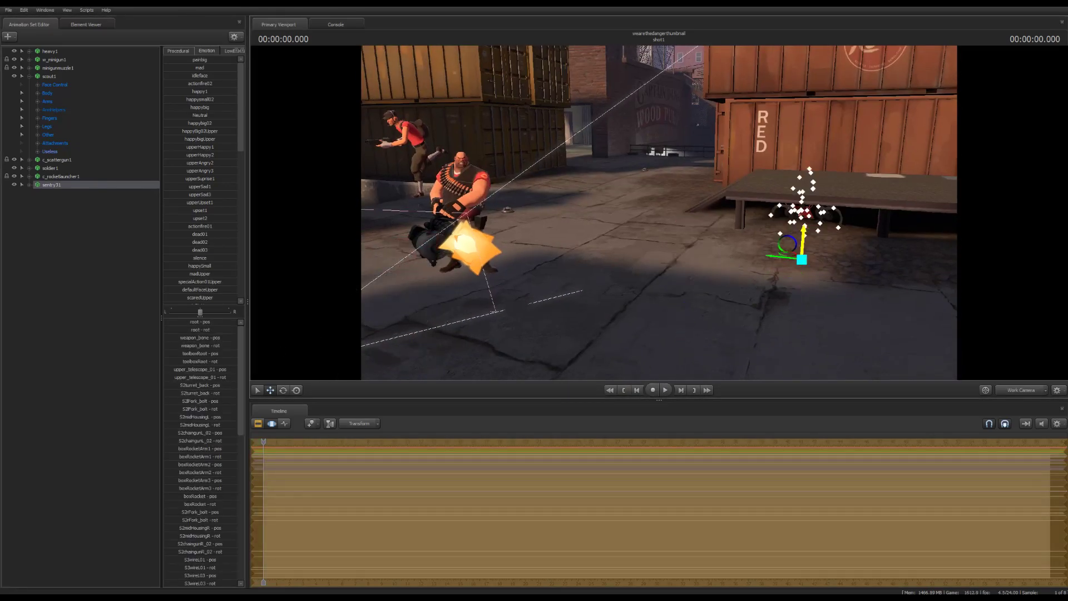
Place the sentry on the raised metal platform beside the red containers and check the composition through camera1
key(f)
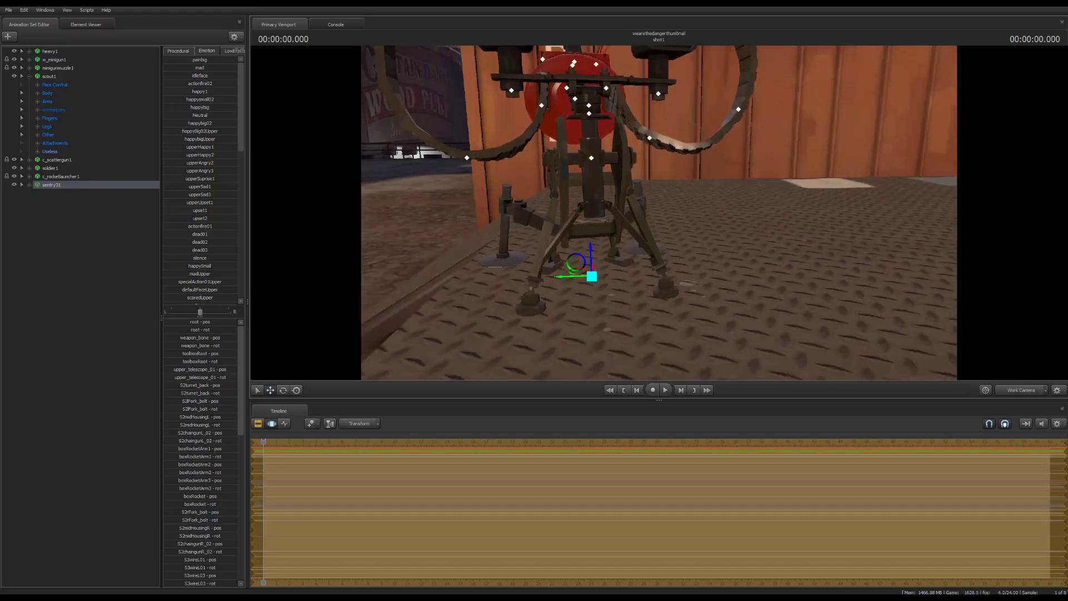
key(F4)
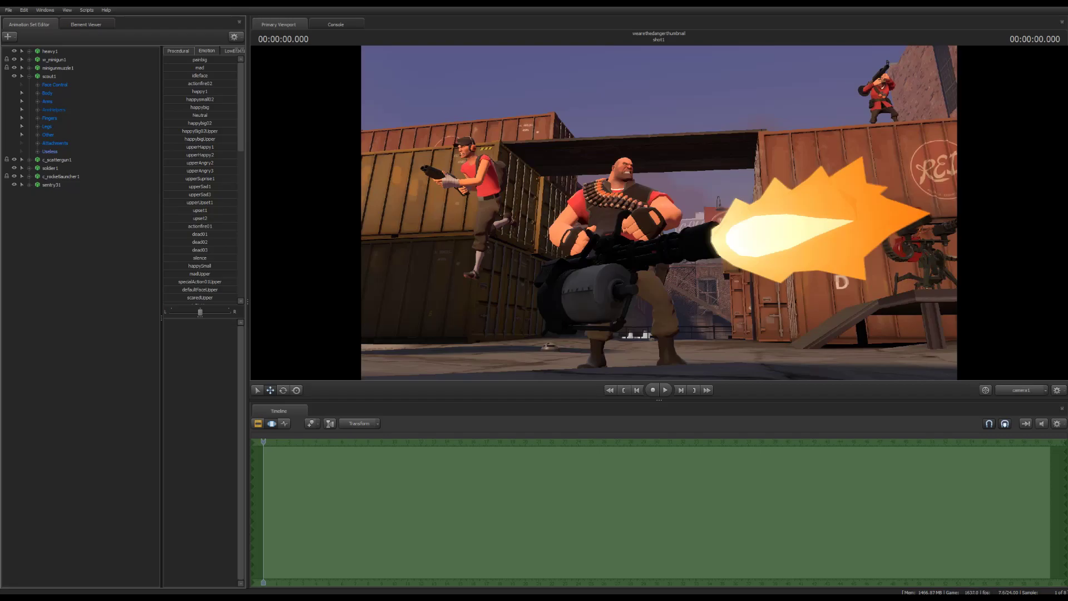
key(F4)
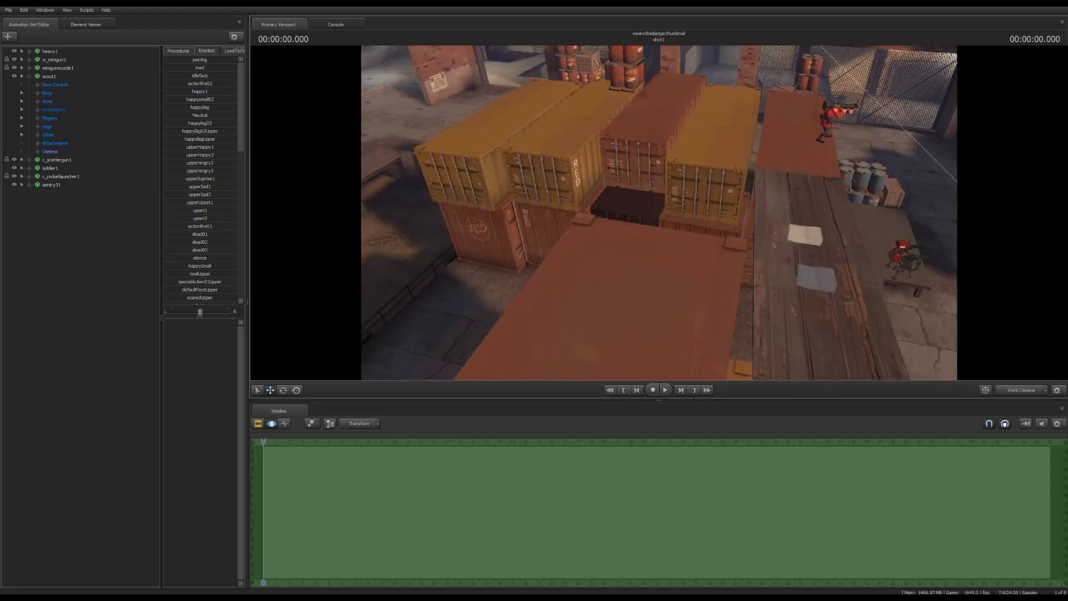
Add the bot_sniper model, stand it on top of the red container, and rotate it
click(45, 62)
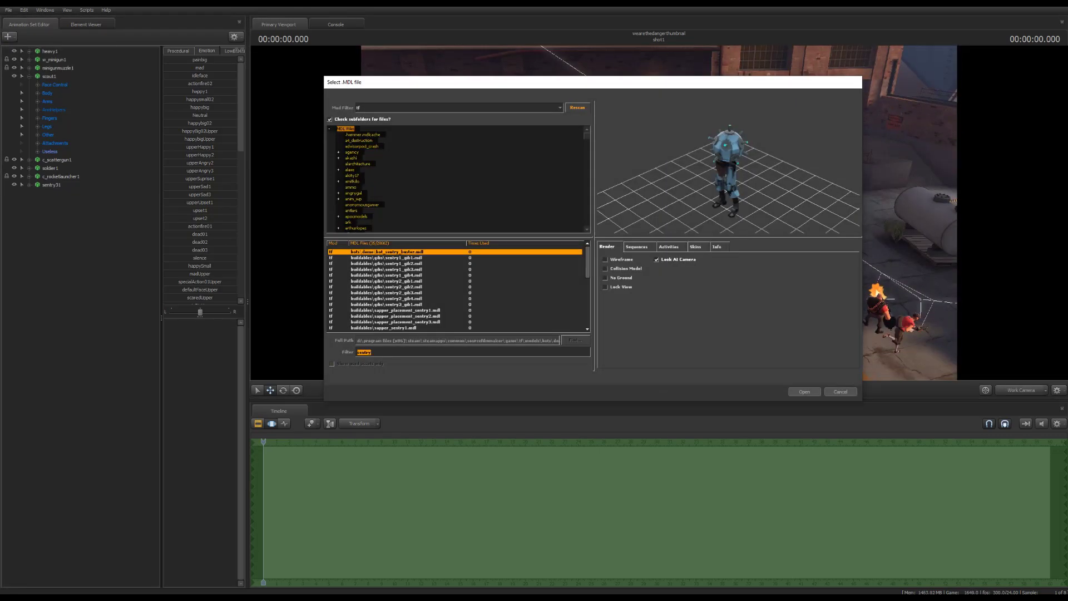
text(snip)
key(Down)
key(Page_Down)
key(Return)
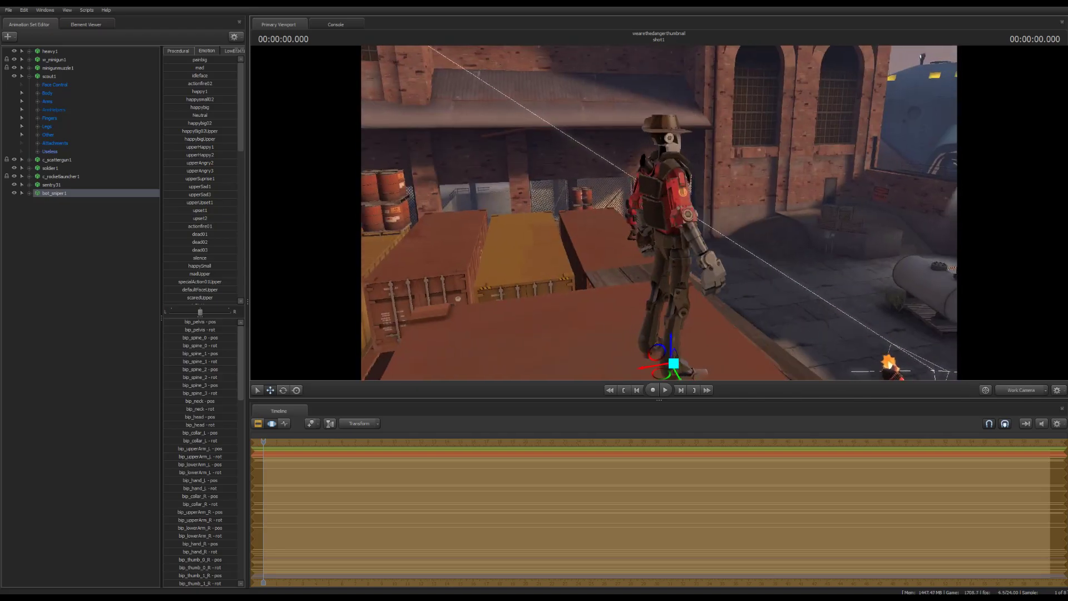
key(e)
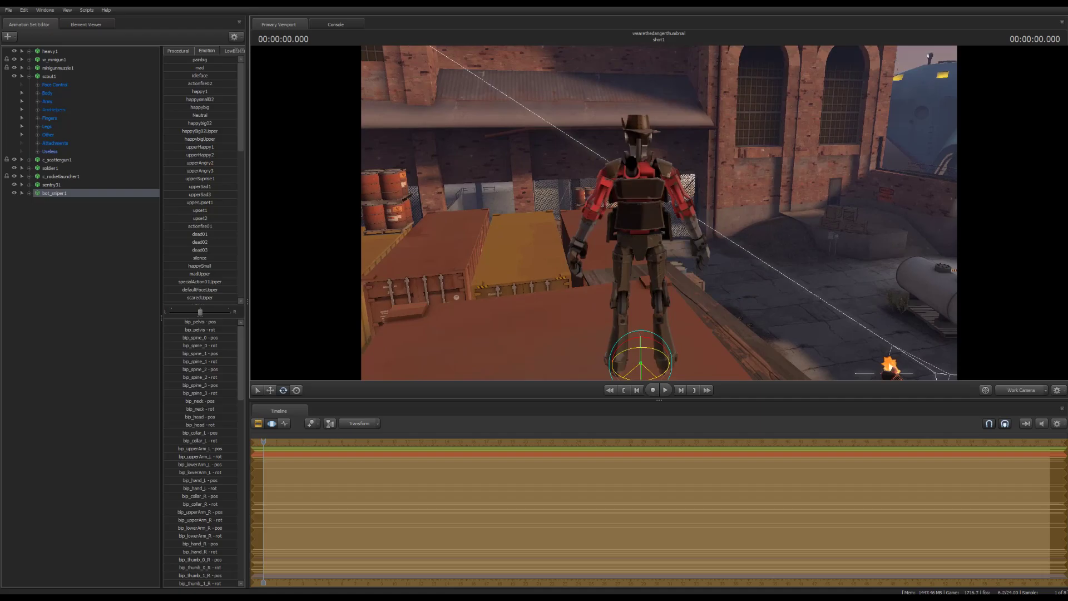
Import the Stand_Deployed_PRIMARY sequence onto the sniper bot
right_click(65, 193)
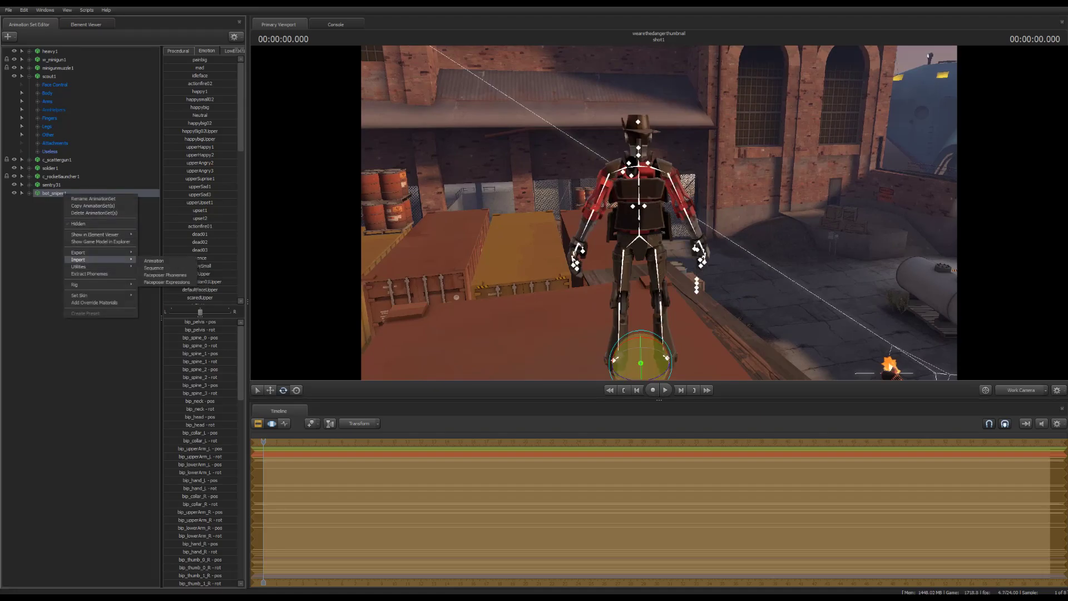
click(153, 267)
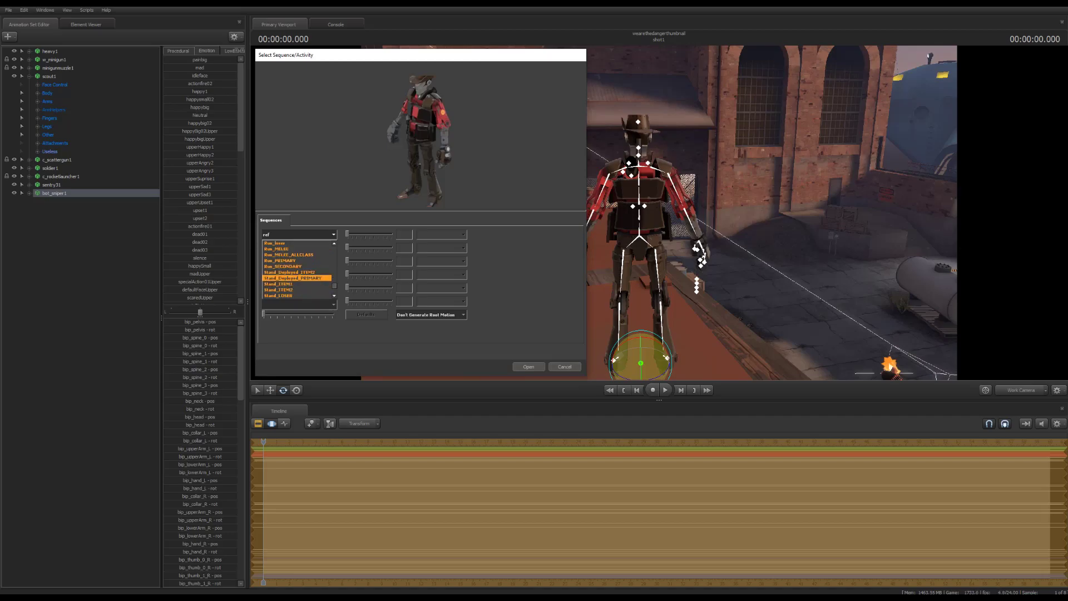
click(298, 278)
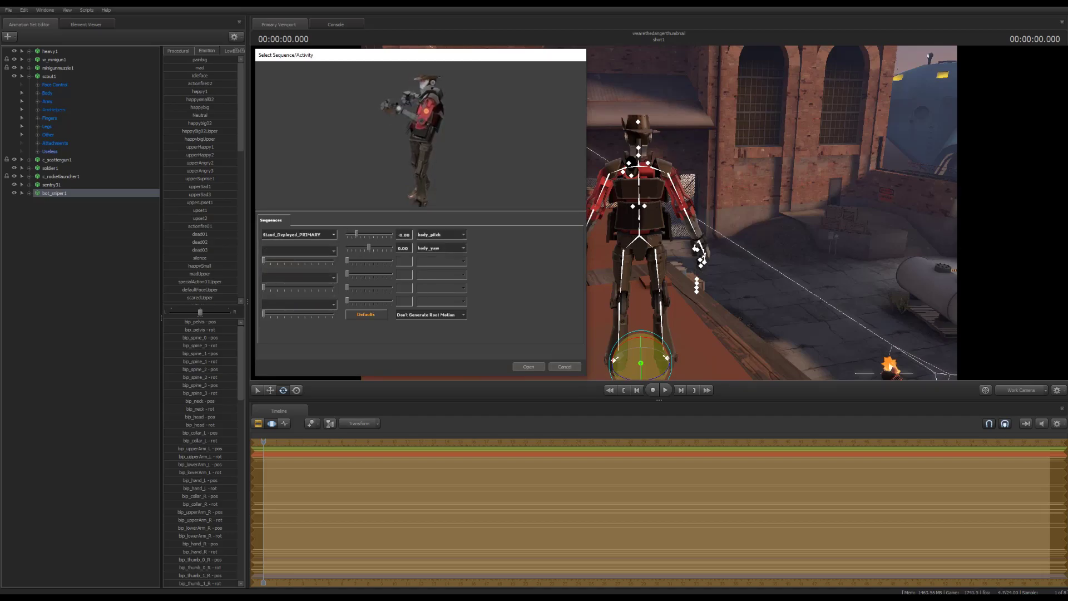
click(528, 366)
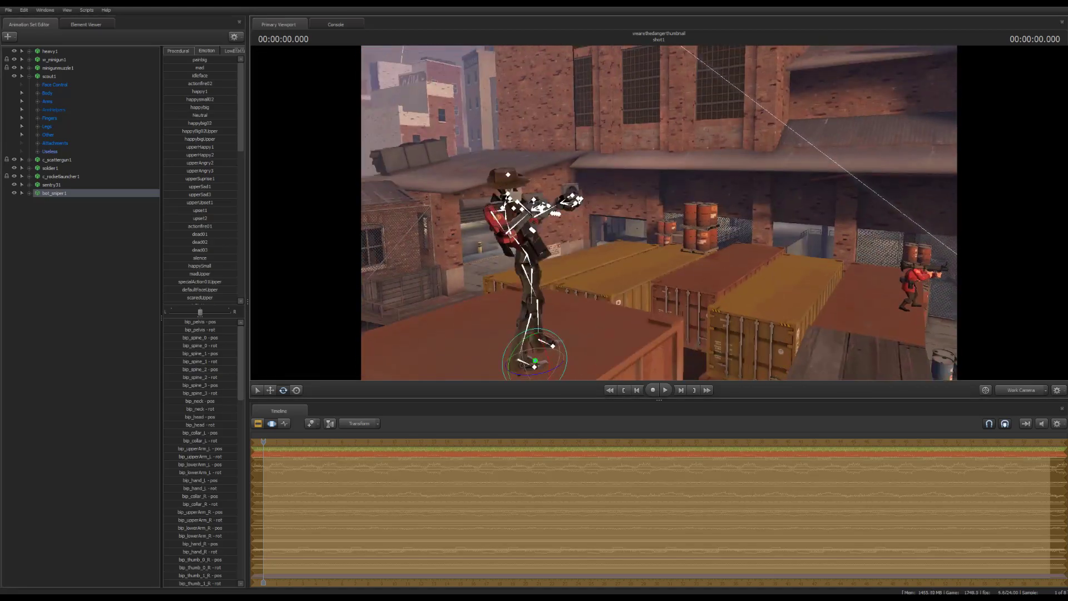
Check the sniper bot's item options and add the regular Sniper model as another animation set
right_click(53, 193)
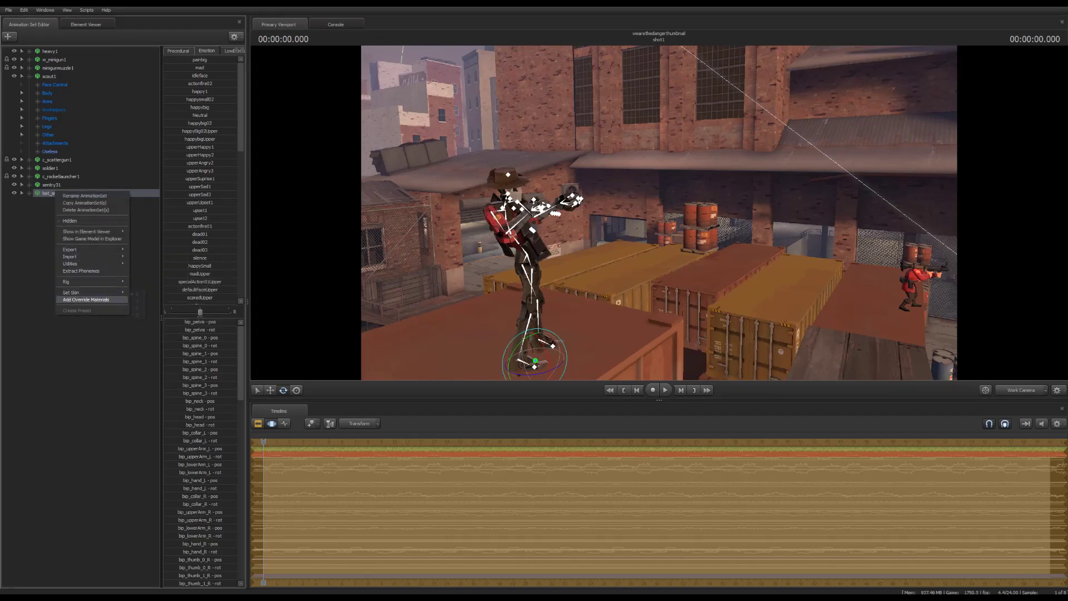
click(86, 299)
click(8, 37)
click(33, 51)
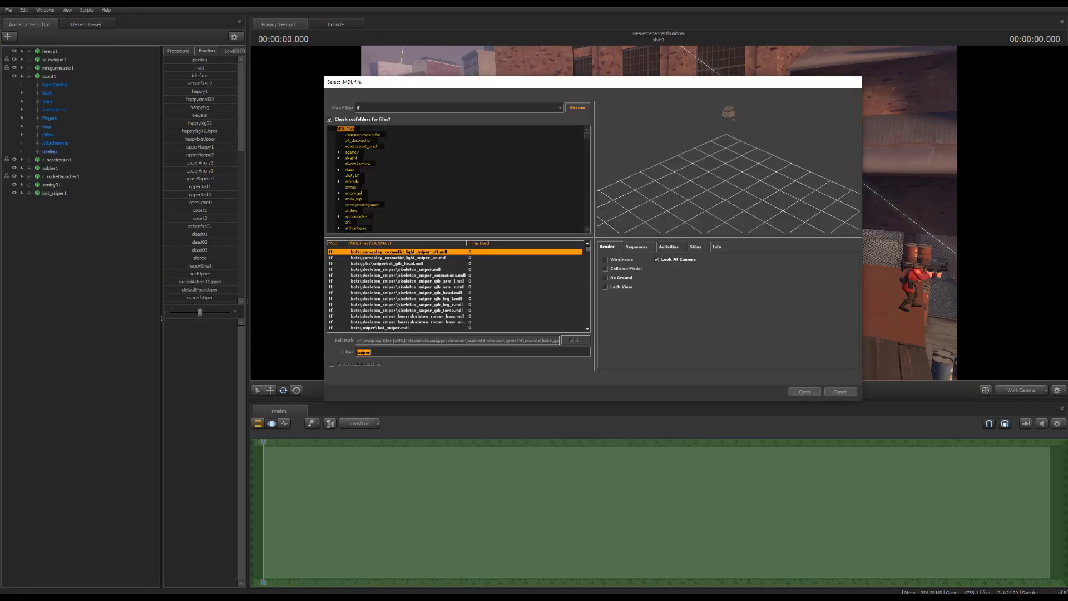
key(Return)
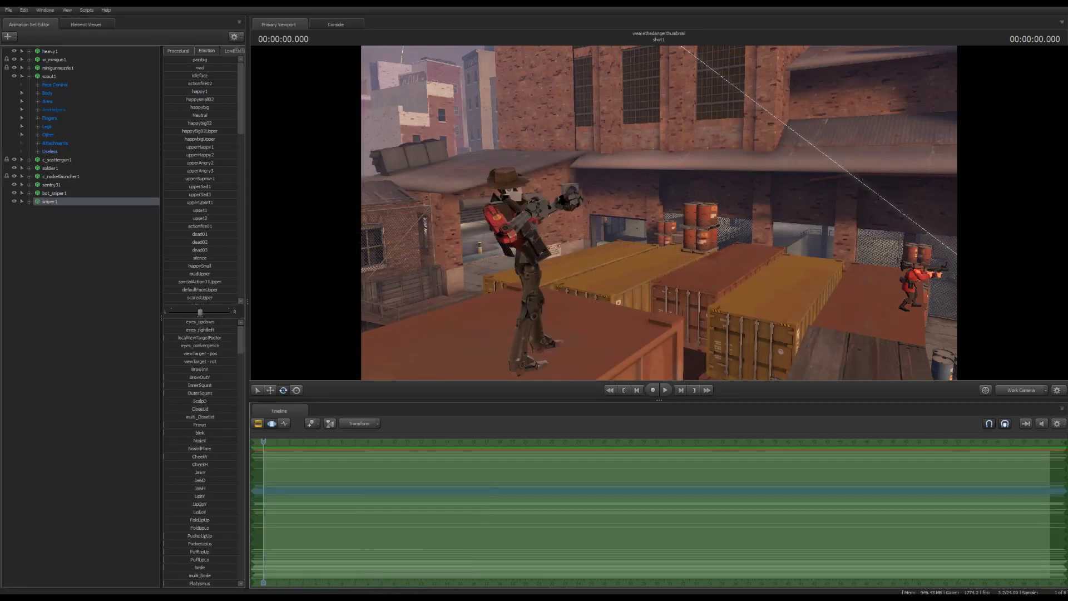
right_click(56, 202)
click(84, 329)
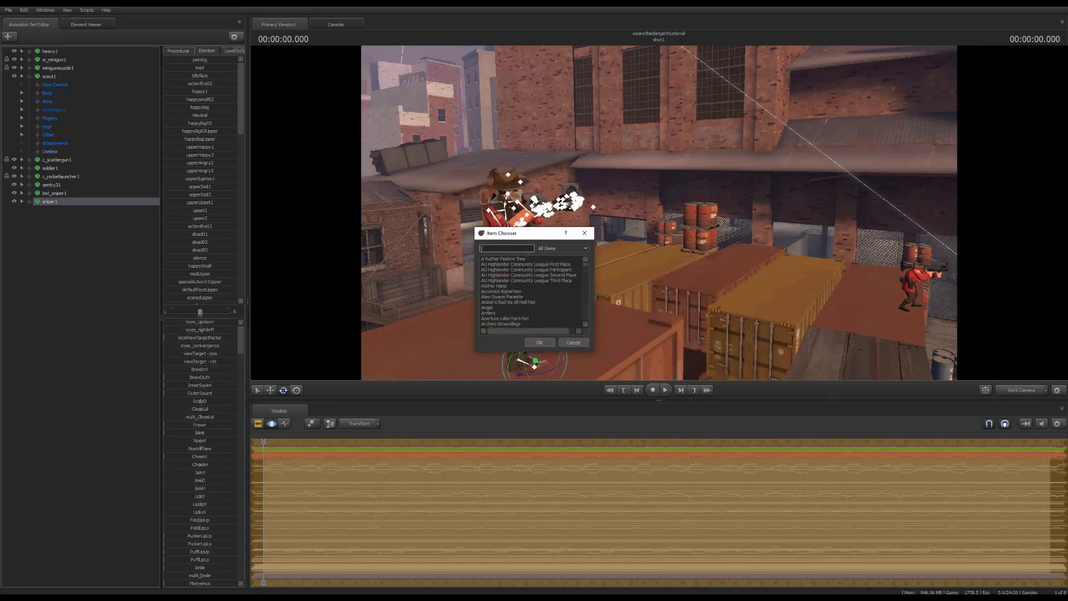
key(Escape)
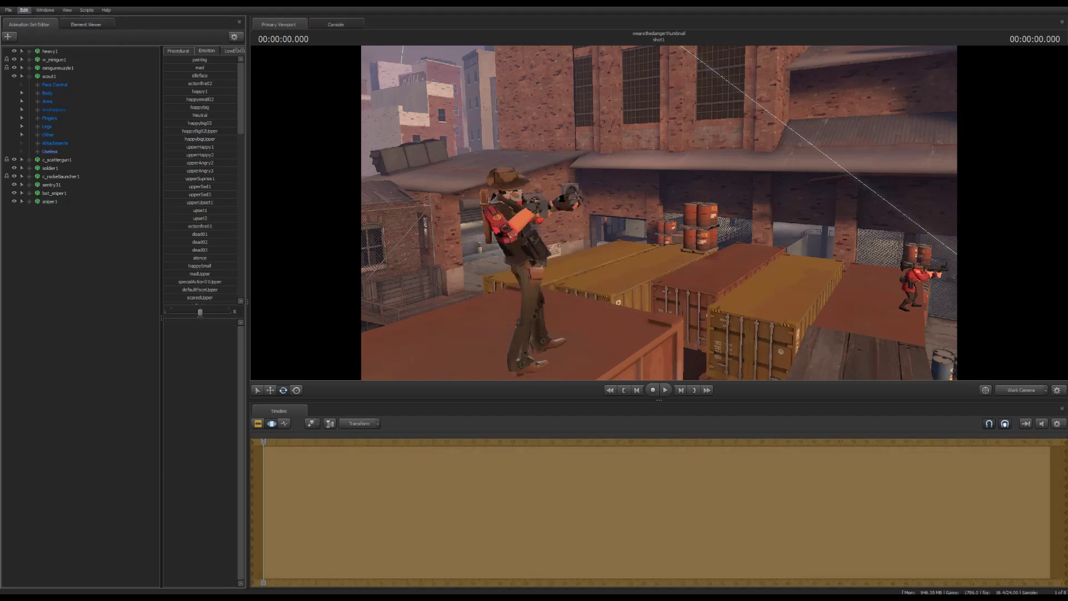
Adjust the aim of bot_sniper by rotating its lower spine bone, bip_spine_0, toward the yard
click(46, 19)
click(54, 193)
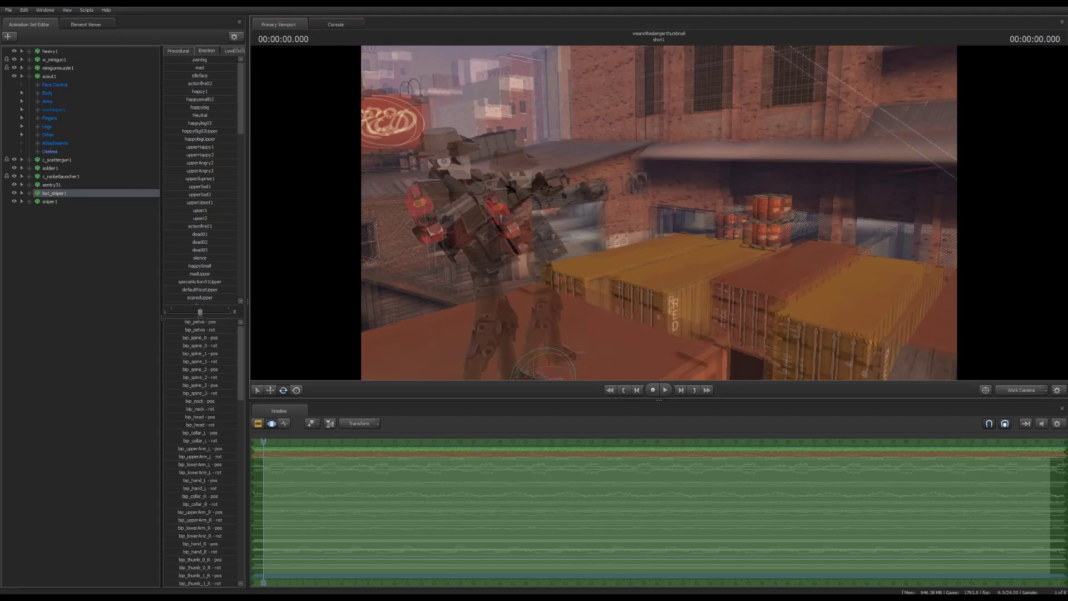
click(22, 193)
click(46, 201)
click(63, 226)
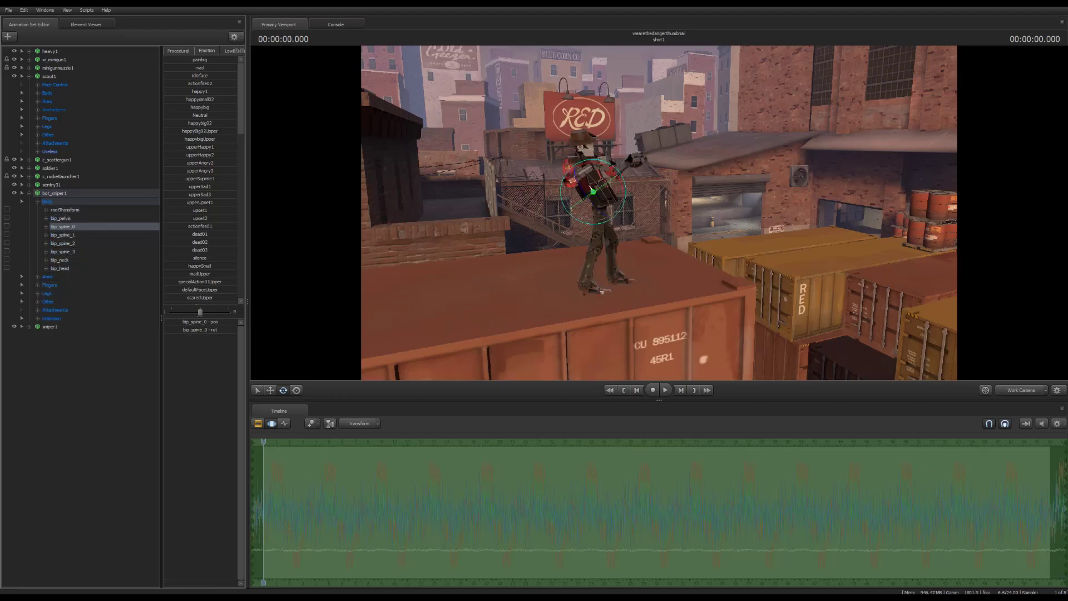
key(w)
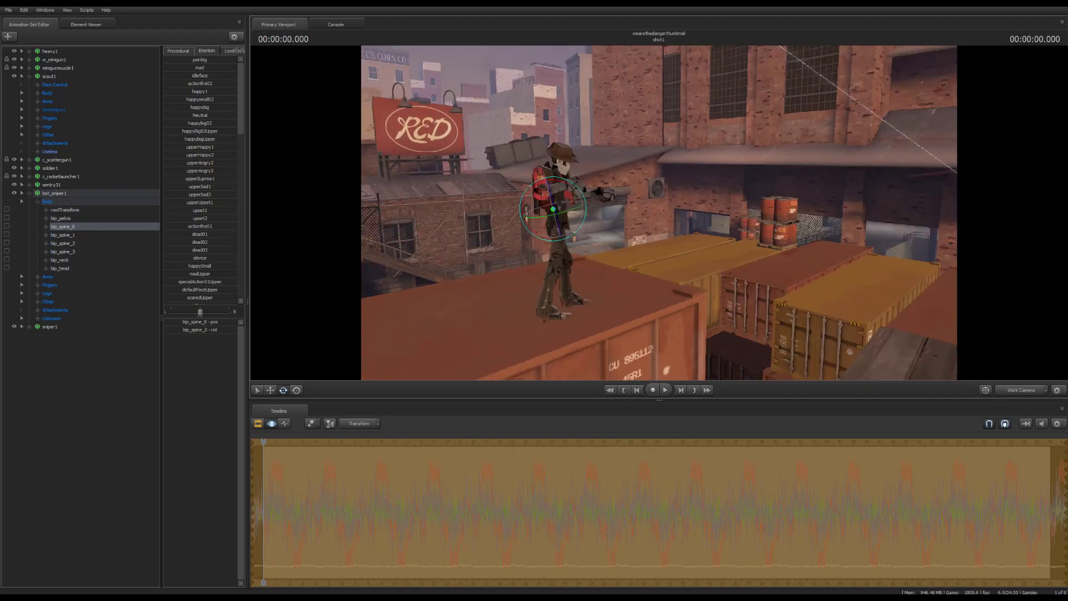
key(w)
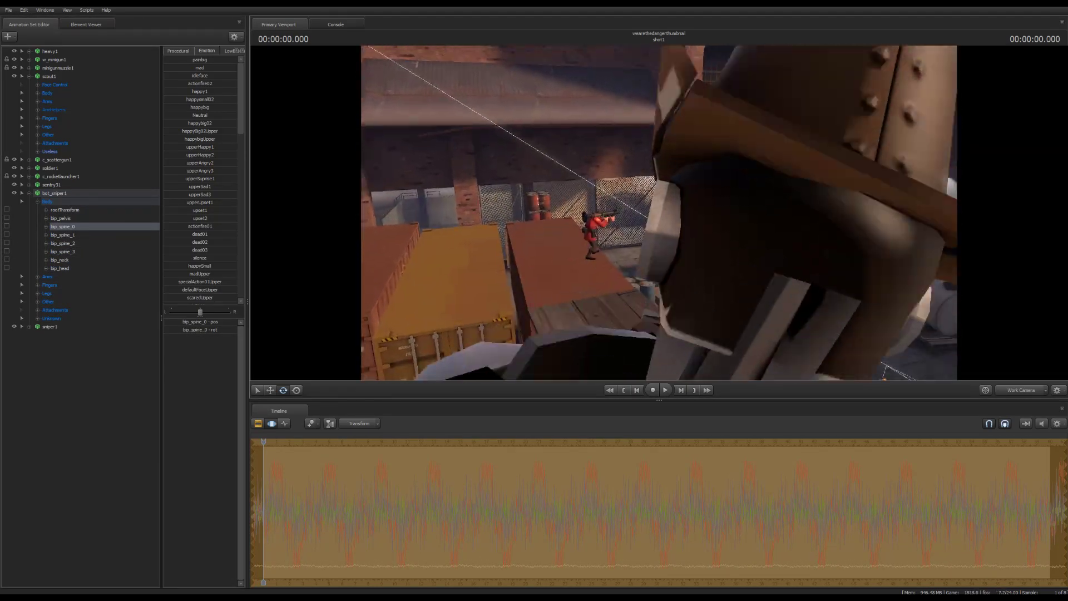
key(w)
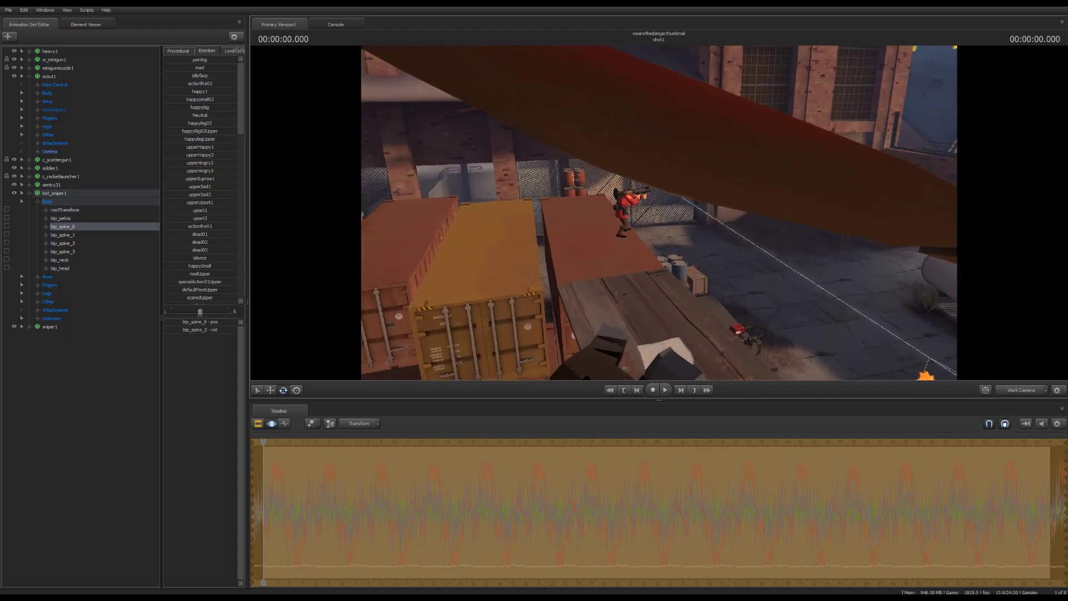
Match the whole sniper1 model to the pose and position of bot_sniper on the red container
click(54, 193)
key(w)
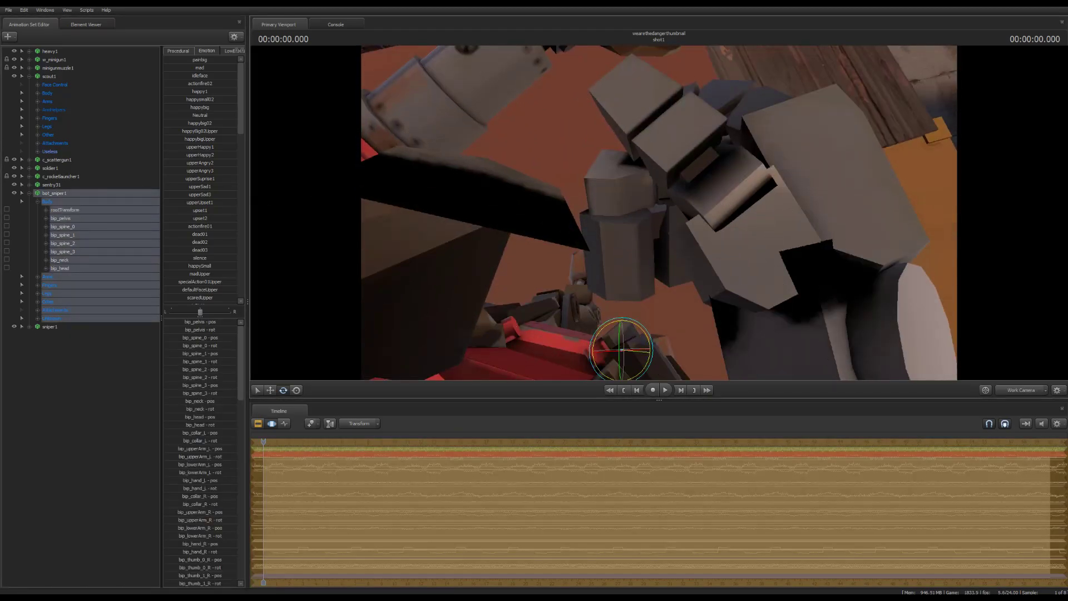
key(s)
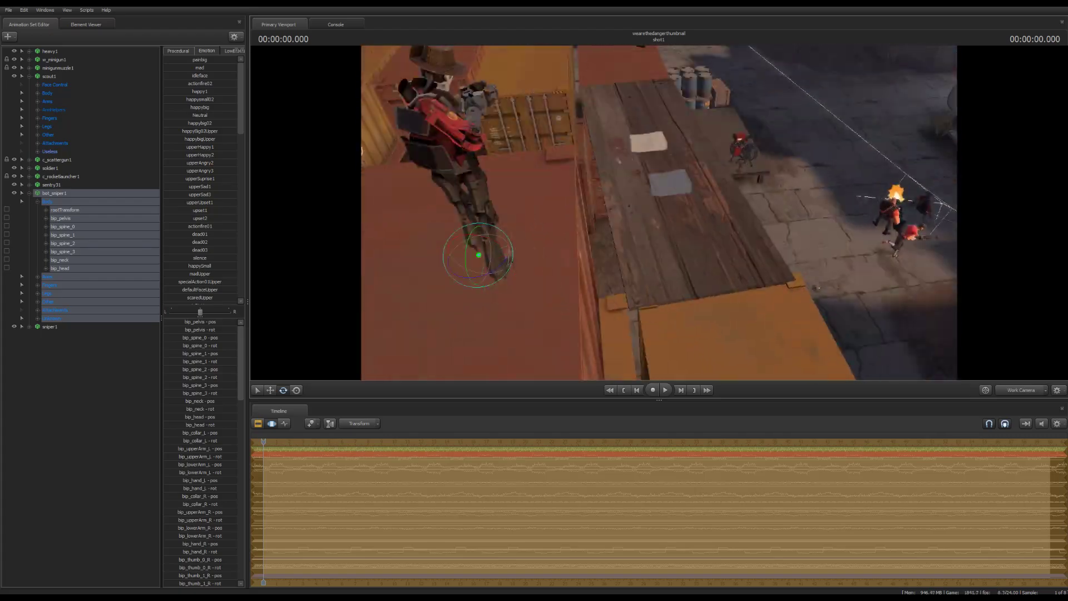
right_click(410, 417)
key(Escape)
click(50, 326)
right_click(271, 453)
click(292, 456)
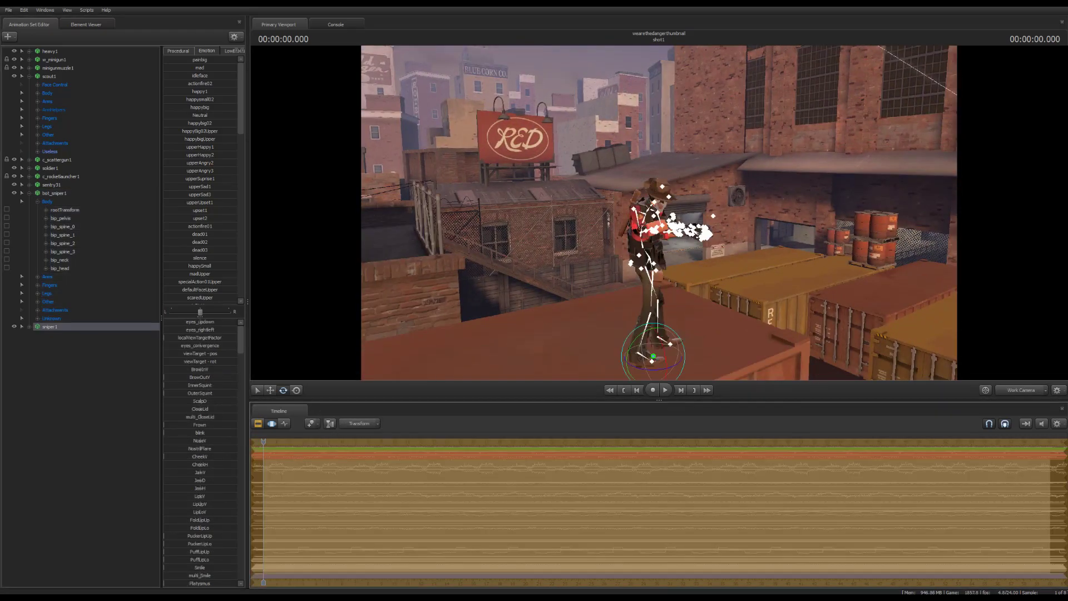
Collapse the bot_sniper controls and add the c_dex_sniperrifle weapon item to sniper1
click(22, 202)
click(49, 202)
right_click(49, 202)
click(72, 305)
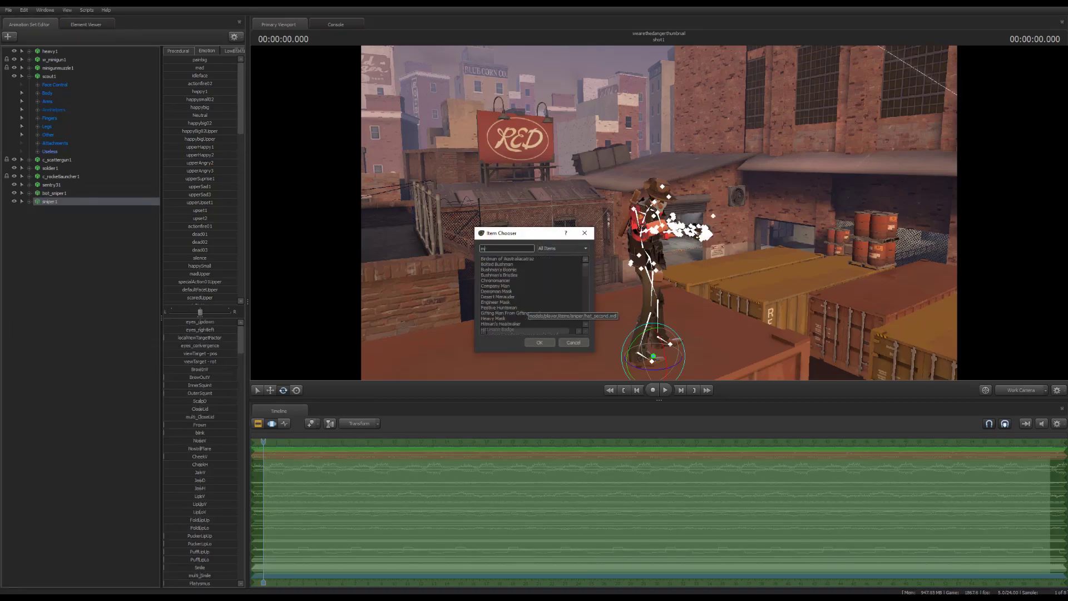
key(Return)
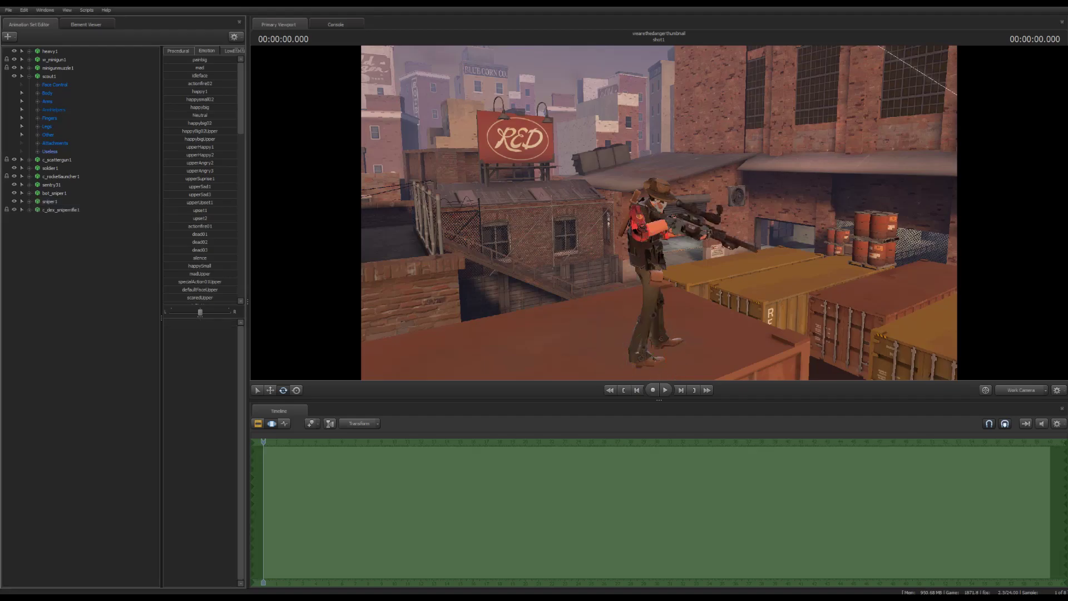
Delete the sniper1 animation set while keeping the rifle with bot_sniper, and check the composition through camera1
right_click(49, 202)
click(83, 220)
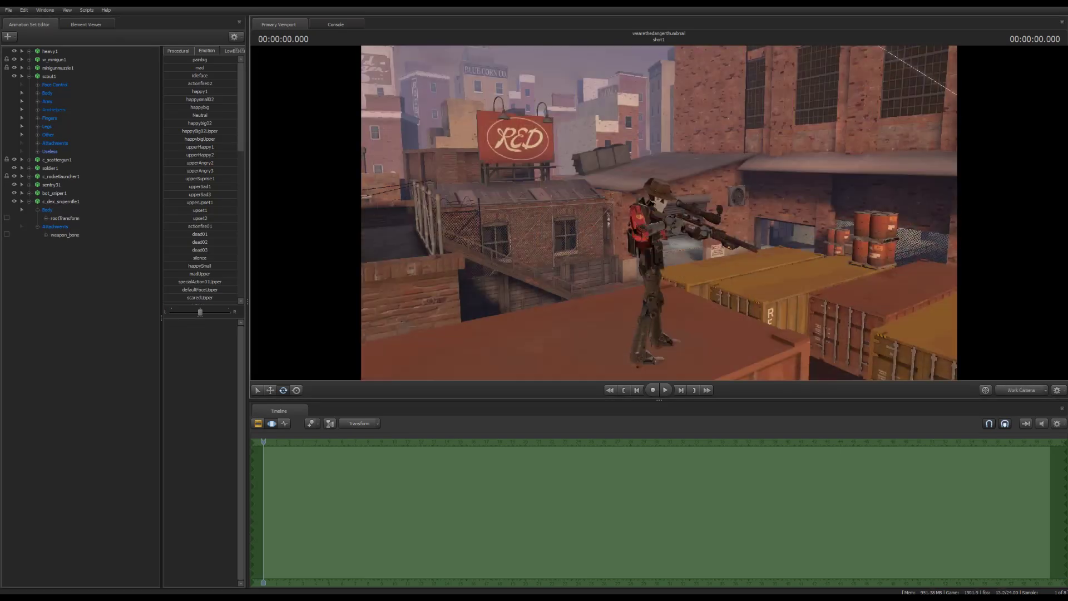
right_click(54, 193)
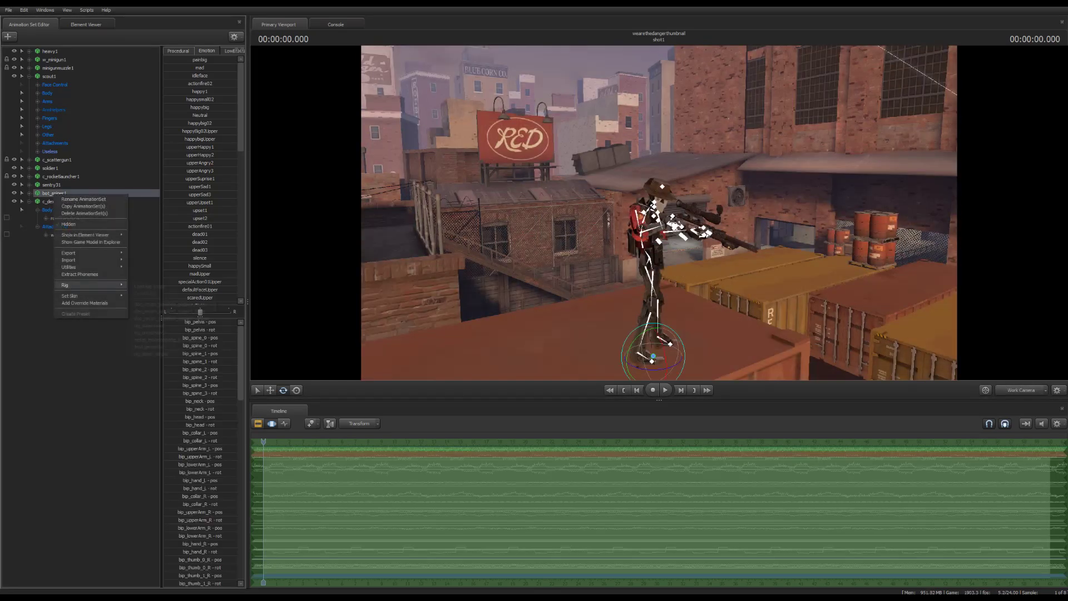
key(Escape)
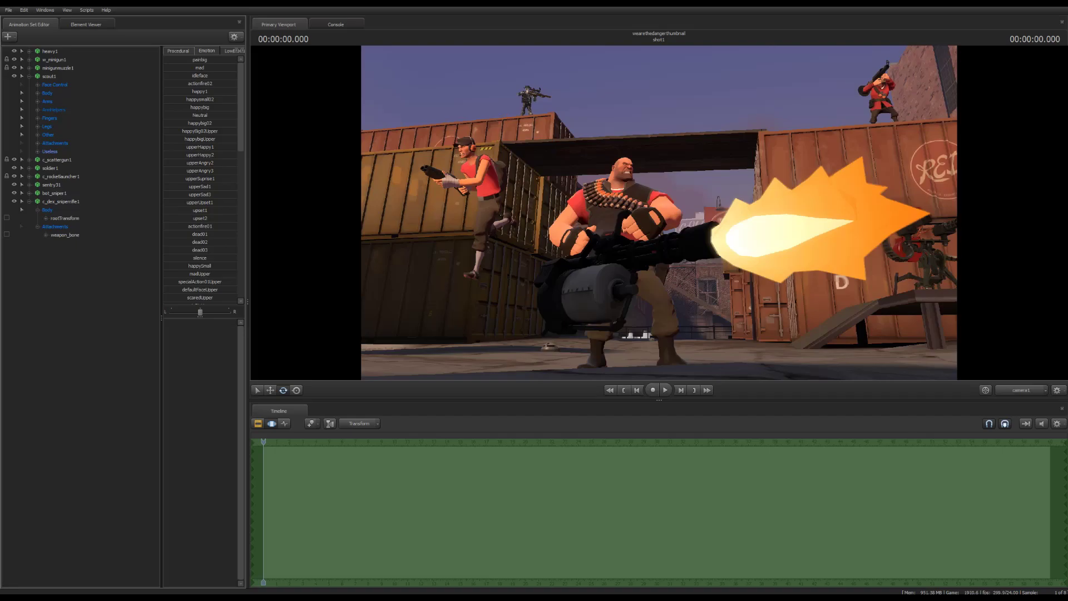